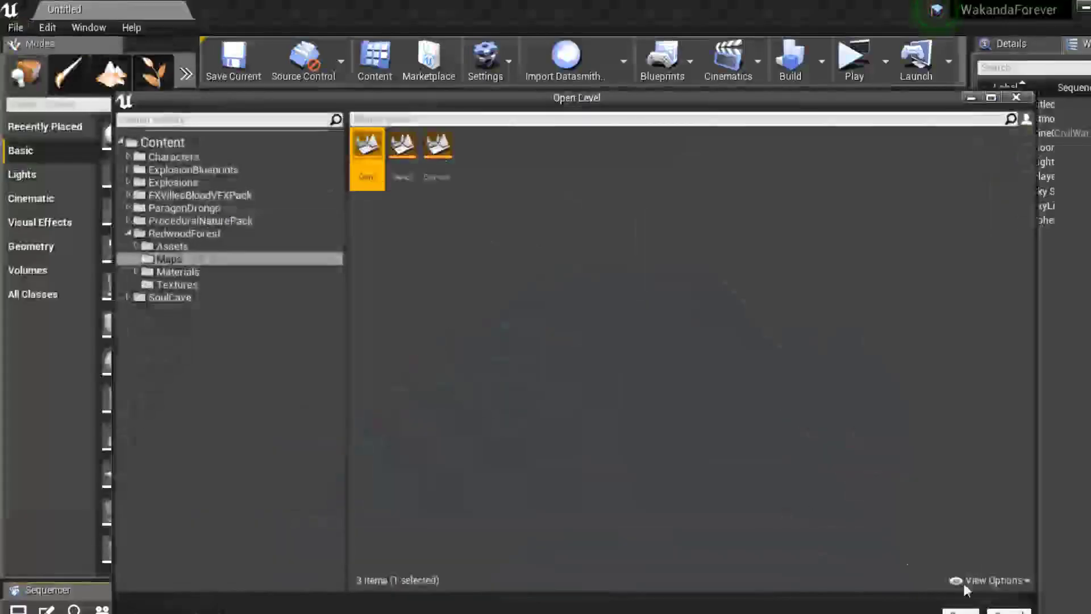
Open the Demo level from the RedwoodForest Maps folder and scrub through the CivilWar_test sequence in the Sequencer
{"action": "left_click", "coordinate": [960, 609]}
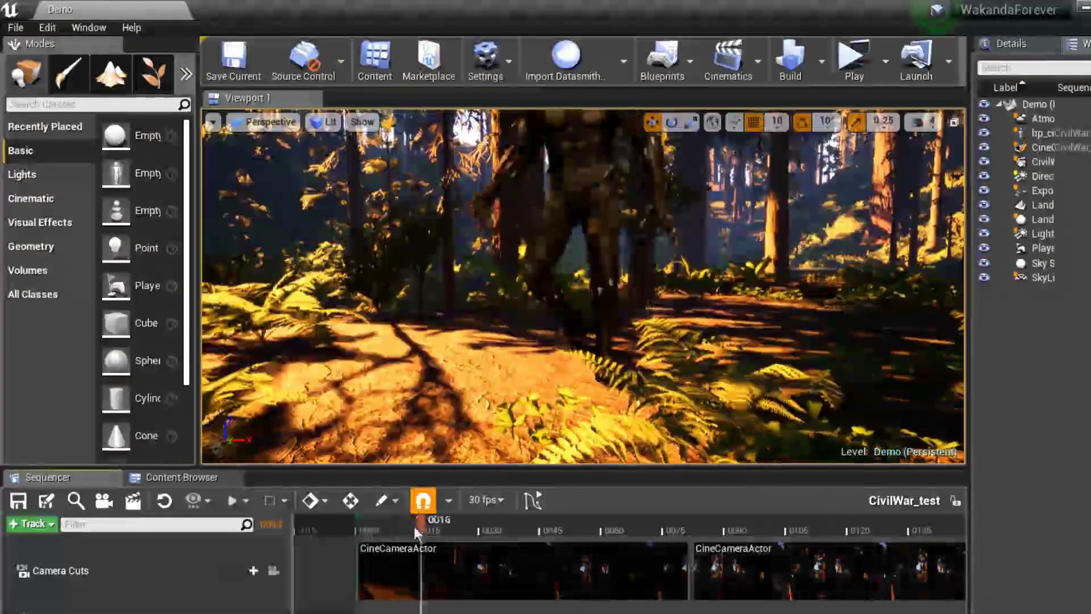
{"action": "left_click_drag", "start_coordinate": [416, 529], "coordinate": [401, 525]}
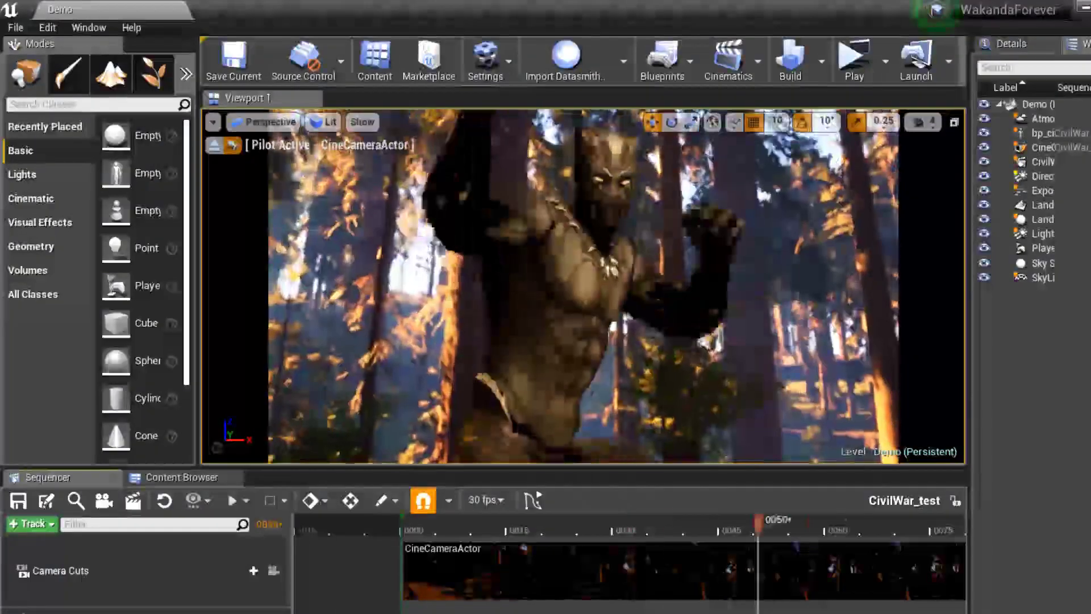
{"action": "left_click", "coordinate": [213, 123]}
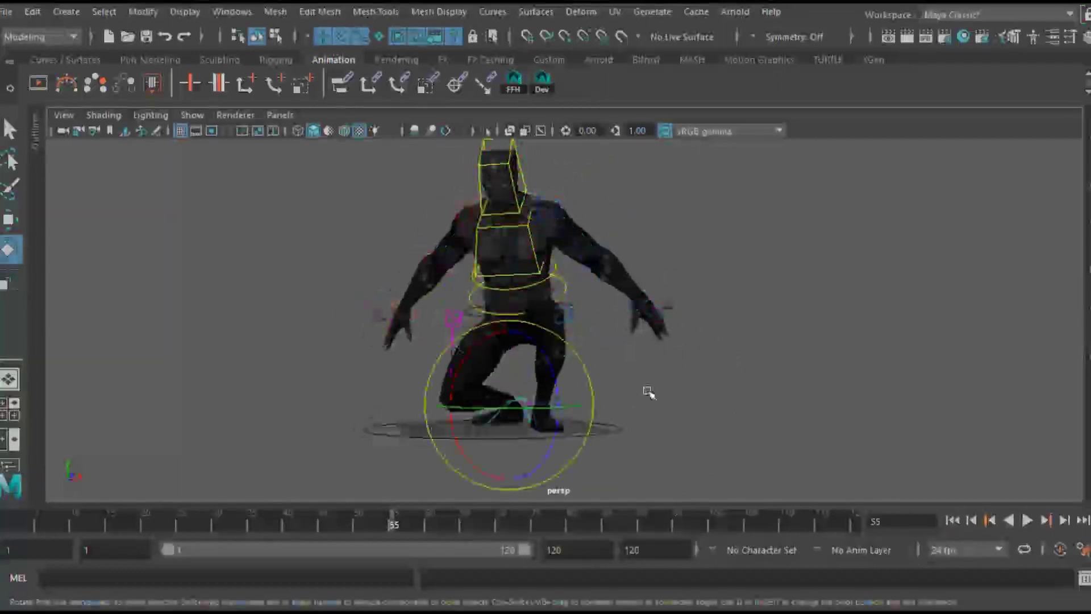
Switch to Maya and lower the character into a kneeling pose with Root_CTRL at frame 55
{"action": "key", "text": "ctrl+shift+a"}
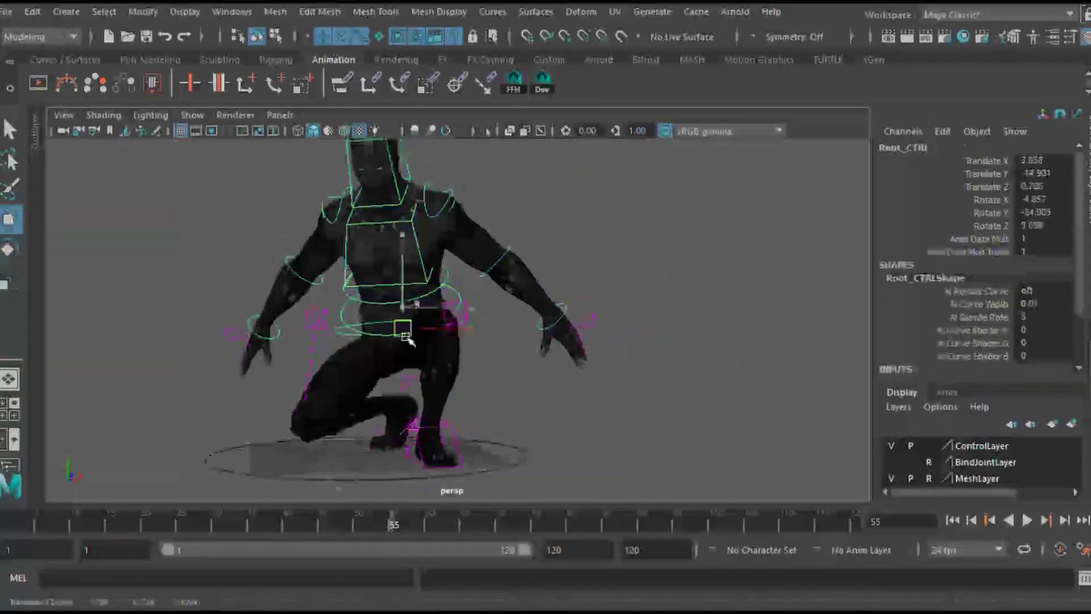
{"action": "left_click", "coordinate": [325, 343]}
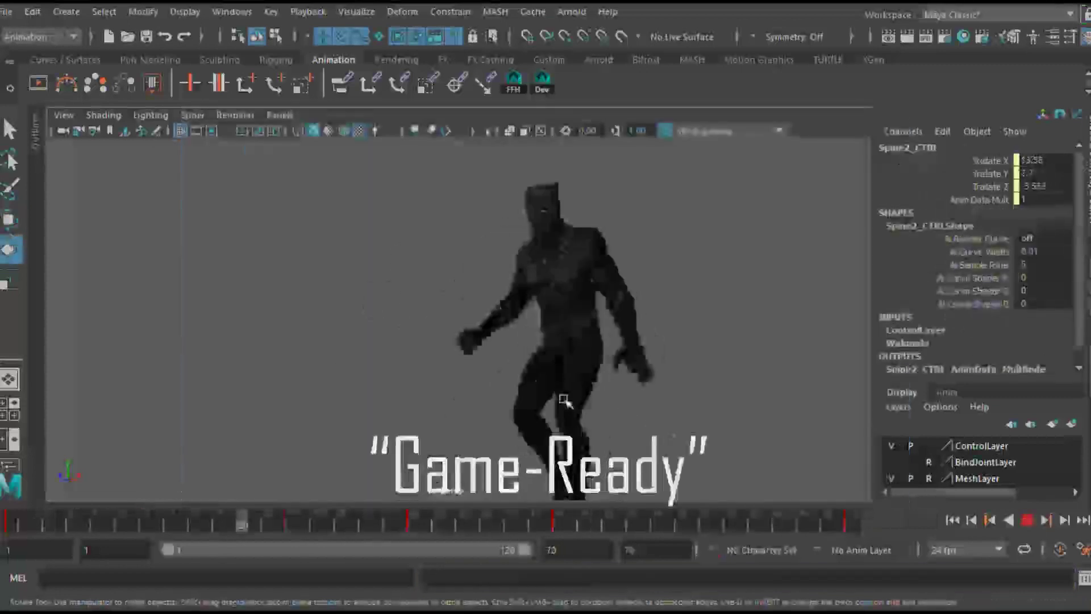
Adjust the upper-body pose with Spine2_CTRL and LeftShoulder_CTRL between frames 41 and 47
{"action": "left_click", "coordinate": [670, 523]}
{"action": "left_click", "coordinate": [619, 372]}
{"action": "left_click", "coordinate": [493, 357]}
{"action": "left_click", "coordinate": [567, 524]}
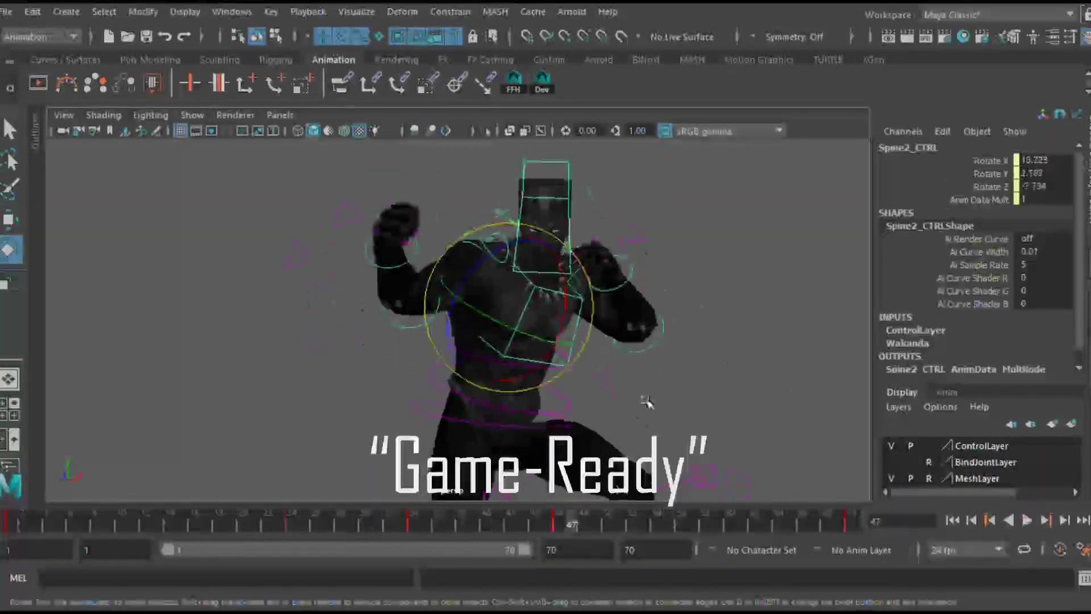
{"action": "left_click", "coordinate": [611, 297]}
{"action": "left_click", "coordinate": [694, 529]}
{"action": "left_click_drag", "start_coordinate": [694, 528], "coordinate": [499, 526]}
{"action": "left_click", "coordinate": [577, 323]}
{"action": "left_click_drag", "start_coordinate": [670, 420], "coordinate": [736, 444], "text": "alt"}
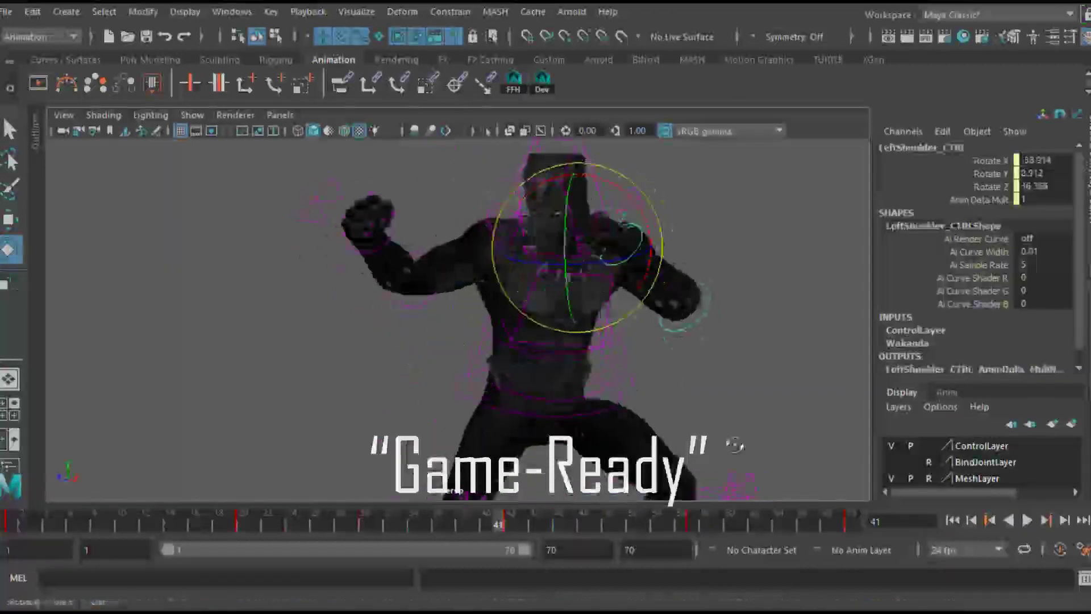
Adjust the animation keys of the left arm and LeftHand_FK_CTRL over the middle frame range and play back the motion
{"action": "left_click", "coordinate": [802, 284]}
{"action": "left_click", "coordinate": [645, 250]}
{"action": "left_click_drag", "start_coordinate": [711, 521], "coordinate": [329, 524], "text": "shift"}
{"action": "left_click", "coordinate": [705, 312]}
{"action": "left_click", "coordinate": [763, 364]}
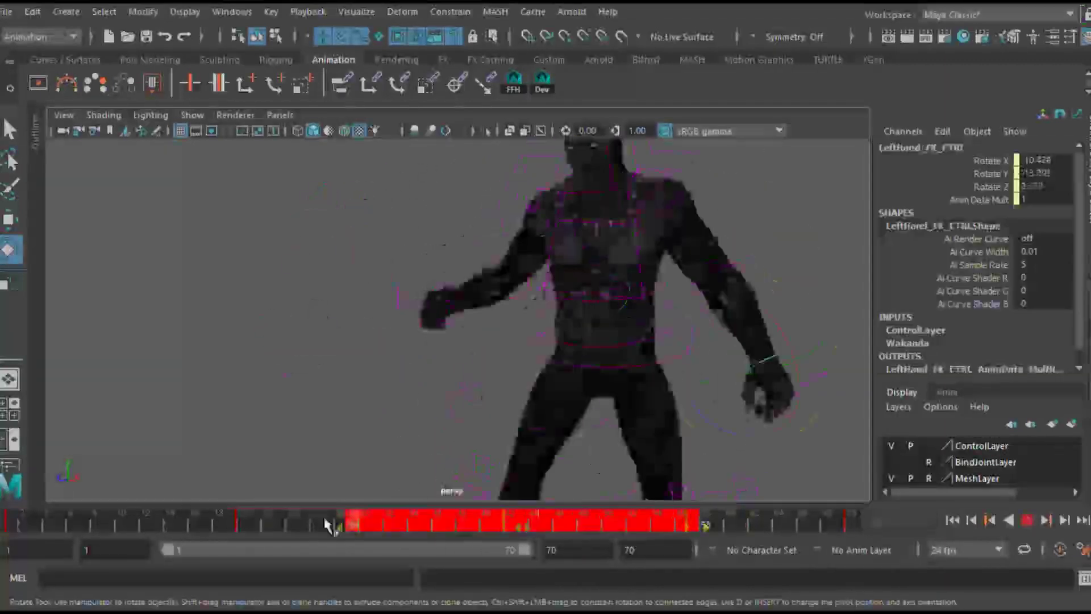
{"action": "left_click_drag", "start_coordinate": [759, 520], "coordinate": [286, 520], "text": "shift"}
{"action": "left_click", "coordinate": [705, 521]}
{"action": "left_click", "coordinate": [1028, 520]}
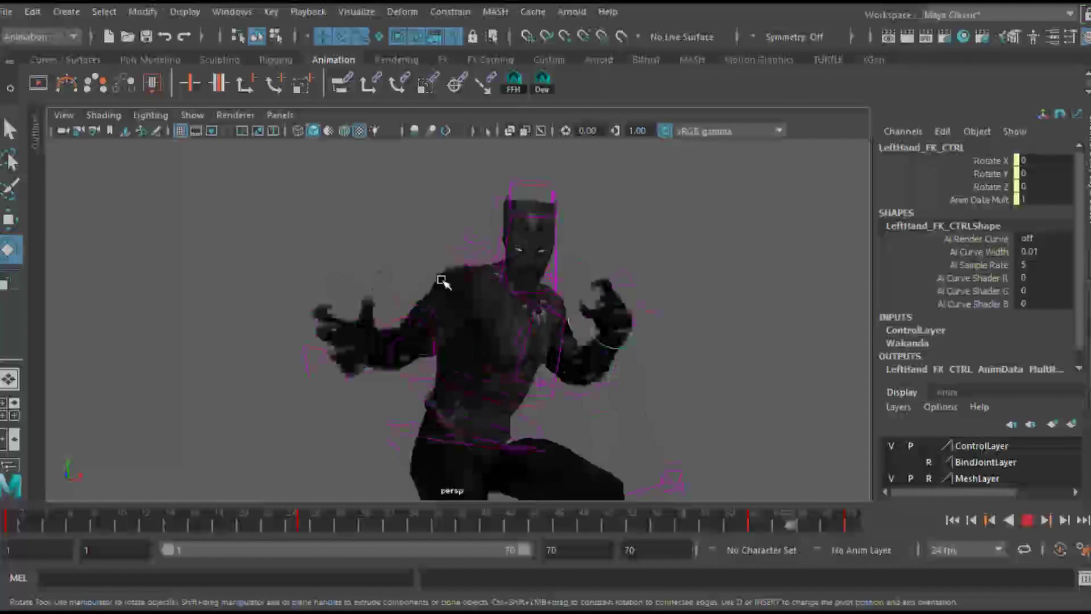
Pose the raised left arm with LeftArm_FK_CTRL at frame 70 and play back the animation
{"action": "left_click", "coordinate": [849, 521]}
{"action": "left_click", "coordinate": [603, 265]}
{"action": "left_click_drag", "start_coordinate": [659, 273], "coordinate": [616, 277], "text": "alt"}
{"action": "left_click", "coordinate": [602, 261]}
{"action": "left_click_drag", "start_coordinate": [733, 421], "coordinate": [787, 419], "text": "alt"}
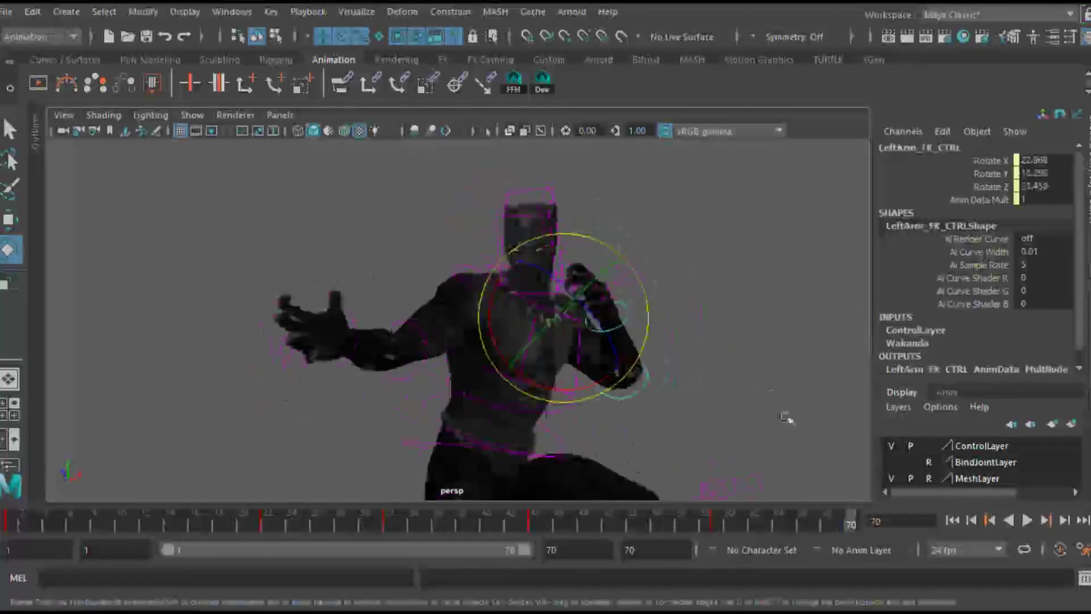
{"action": "key", "text": "alt+v"}
{"action": "left_click", "coordinate": [1027, 520]}
Refine the right leg's motion with RightLeg_IK_CTRL at the standing-up frames and check it in playback
{"action": "left_click", "coordinate": [316, 522]}
{"action": "left_click_drag", "start_coordinate": [343, 521], "coordinate": [267, 523]}
{"action": "middle_click_drag", "start_coordinate": [515, 420], "coordinate": [517, 332], "text": "alt"}
{"action": "left_click", "coordinate": [506, 295]}
{"action": "left_click_drag", "start_coordinate": [307, 525], "coordinate": [340, 523]}
{"action": "left_click", "coordinate": [491, 281]}
{"action": "key", "text": "w"}
{"action": "key", "text": "alt+v"}
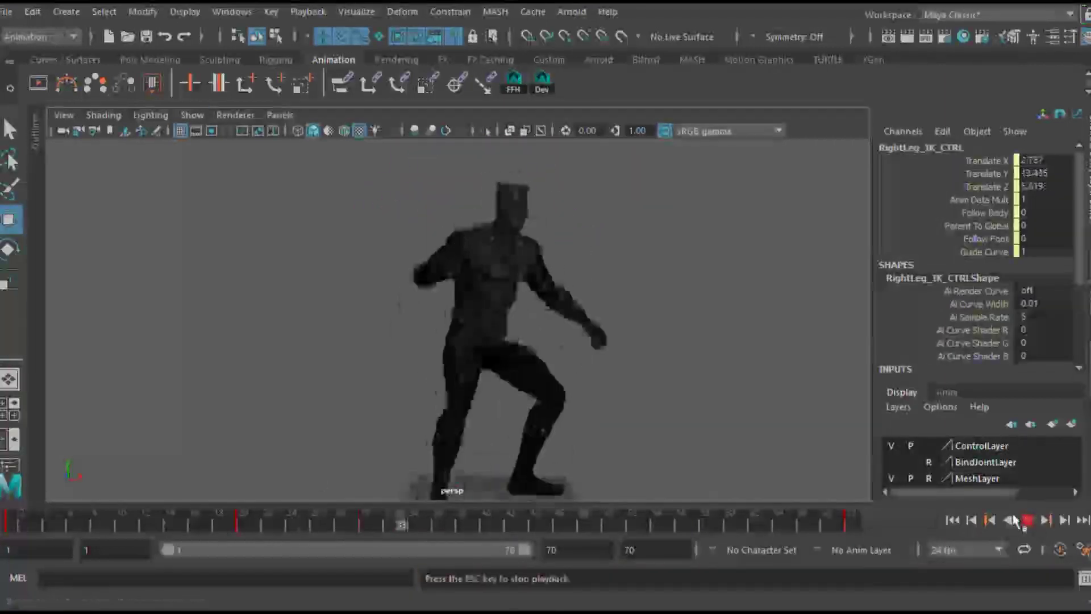
{"action": "key", "text": "alt+v"}
Adjust the left foot's IK control placement around frame 32, checking the step in playback
{"action": "left_click", "coordinate": [546, 418]}
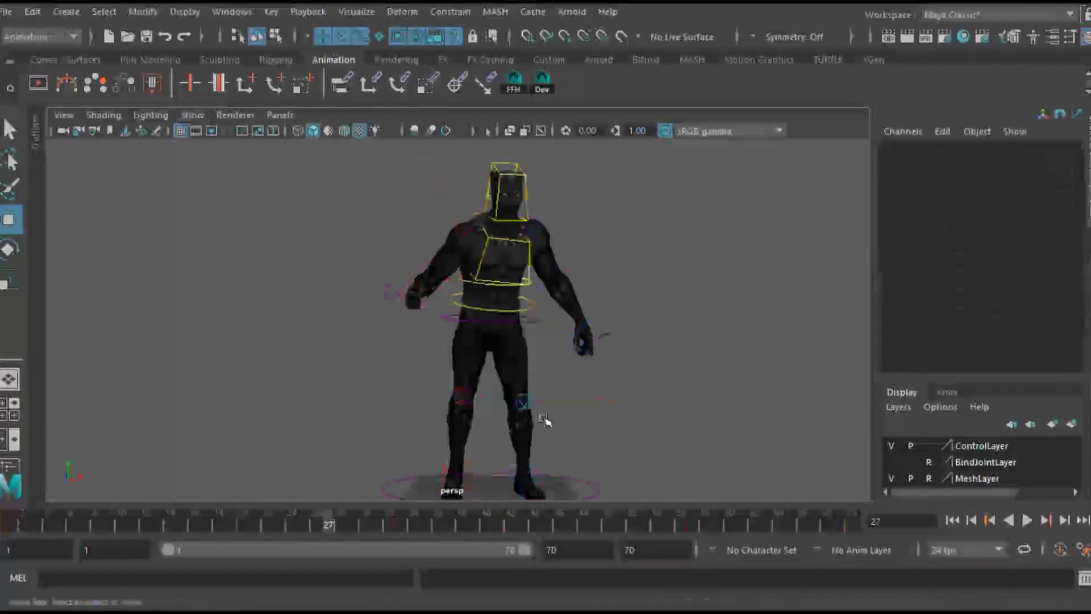
{"action": "left_click", "coordinate": [589, 387]}
{"action": "key", "text": "alt+v"}
{"action": "key", "text": "alt+v"}
{"action": "left_click", "coordinate": [546, 485]}
{"action": "left_click", "coordinate": [548, 487]}
{"action": "key", "text": "alt+v"}
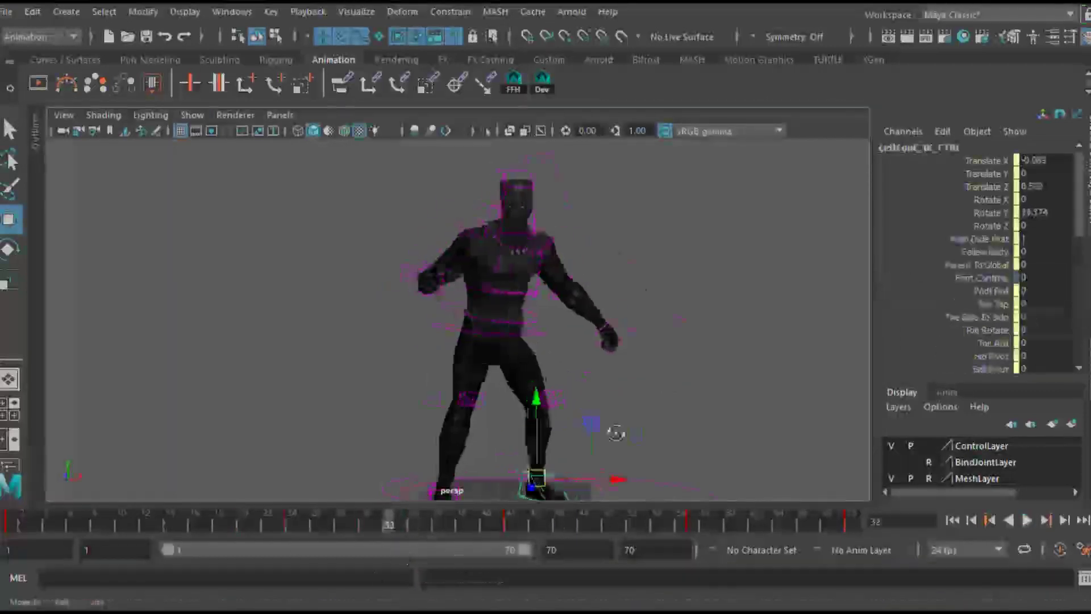
Correct the left knee's direction with LeftLeg_IK_CTRL and play back the animation
{"action": "left_click", "coordinate": [558, 395]}
{"action": "left_click", "coordinate": [517, 526]}
{"action": "left_click", "coordinate": [1030, 524]}
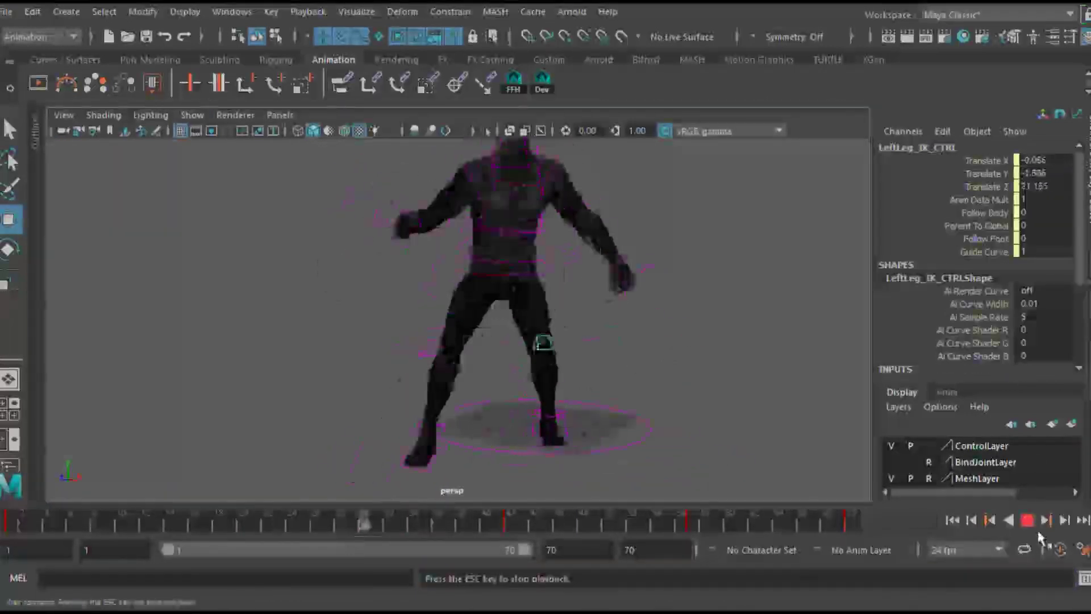
{"action": "left_click", "coordinate": [1030, 524]}
Rotate Spine2_CTRL to straighten the torso in the fighting pose at frame 70 and review it in playback
{"action": "left_click", "coordinate": [494, 325]}
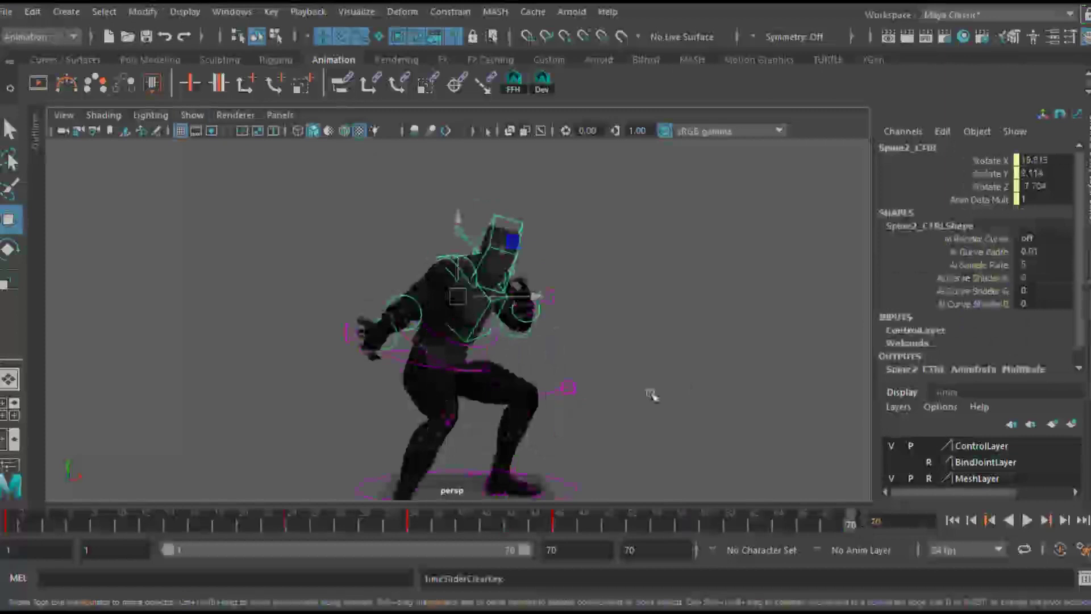
{"action": "key", "text": "e"}
{"action": "key", "text": "alt+v"}
{"action": "key", "text": "alt+v"}
{"action": "left_click", "coordinate": [653, 341]}
{"action": "left_click", "coordinate": [483, 322]}
{"action": "left_click", "coordinate": [1027, 520]}
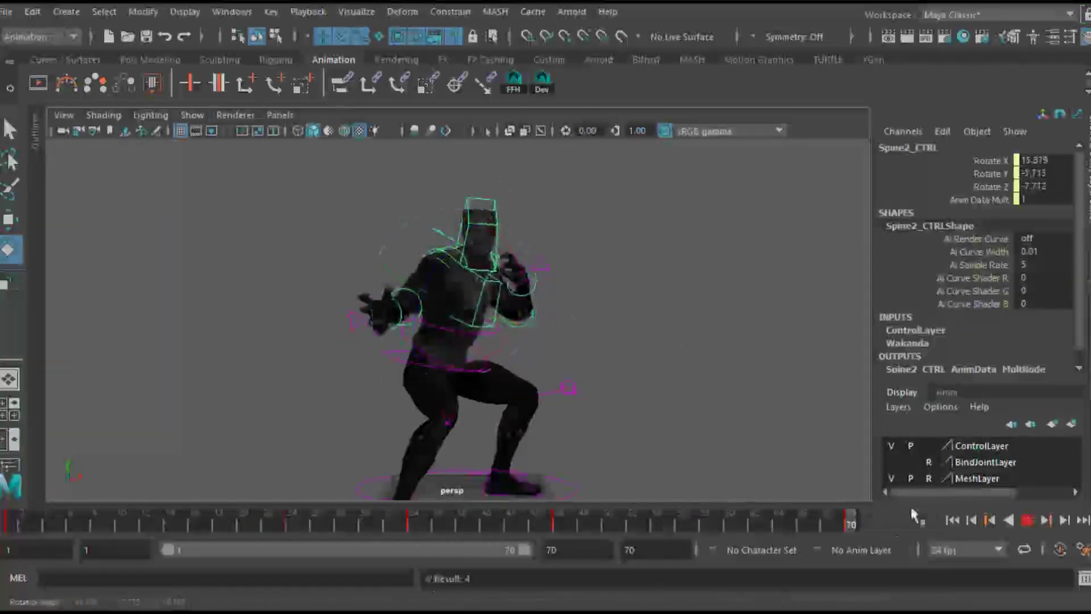
{"action": "left_click", "coordinate": [1027, 520]}
{"action": "left_click", "coordinate": [711, 398]}
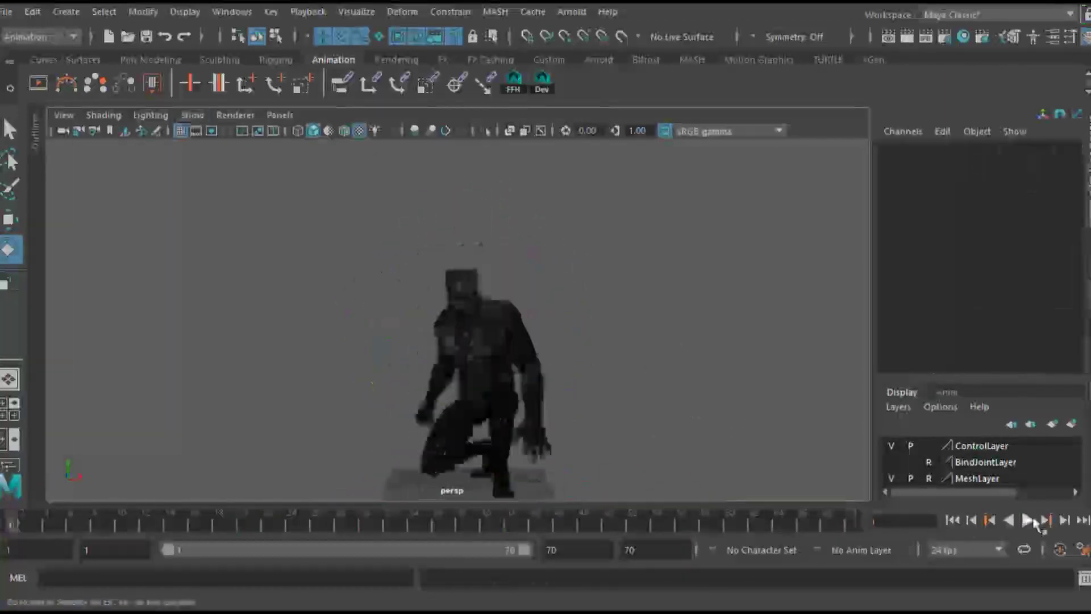
Rotate Head_CTRL and key the head's pose along the timeline, including at frame 26
{"action": "left_click", "coordinate": [1030, 522]}
{"action": "left_click", "coordinate": [1029, 521]}
{"action": "left_click", "coordinate": [473, 285]}
{"action": "key", "text": "s"}
{"action": "left_click", "coordinate": [315, 521]}
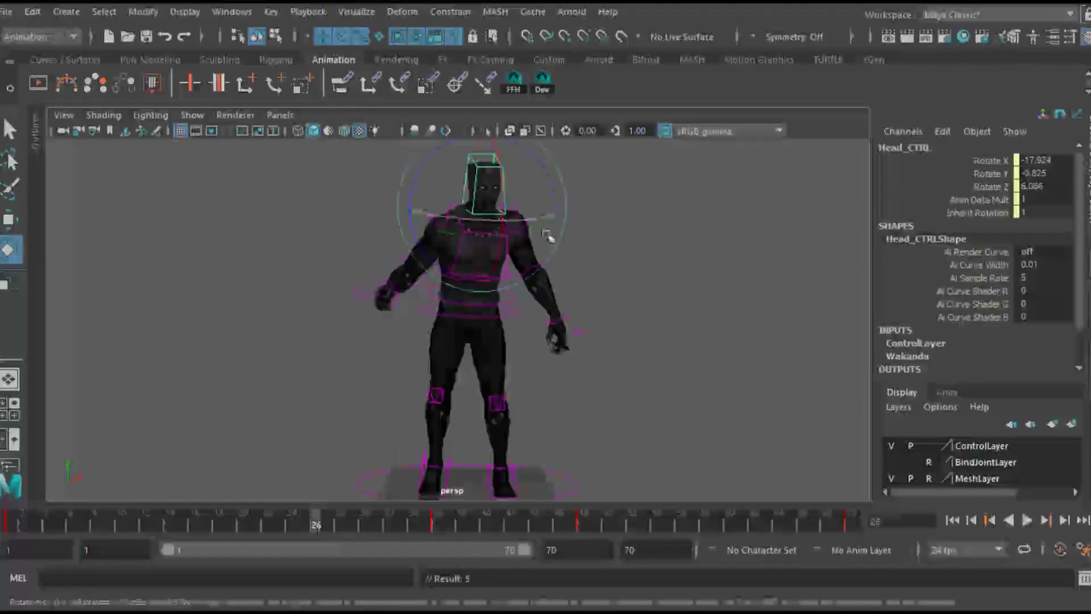
{"action": "left_click_drag", "start_coordinate": [625, 520], "coordinate": [853, 485]}
{"action": "key", "text": "s"}
Hide the rig's control curves in the viewport and play back the full animation
{"action": "left_click", "coordinate": [13, 524]}
{"action": "left_click_drag", "start_coordinate": [40, 529], "coordinate": [852, 524]}
{"action": "left_click", "coordinate": [192, 115]}
{"action": "left_click", "coordinate": [222, 191]}
{"action": "left_click", "coordinate": [682, 341]}
{"action": "left_click", "coordinate": [1028, 522]}
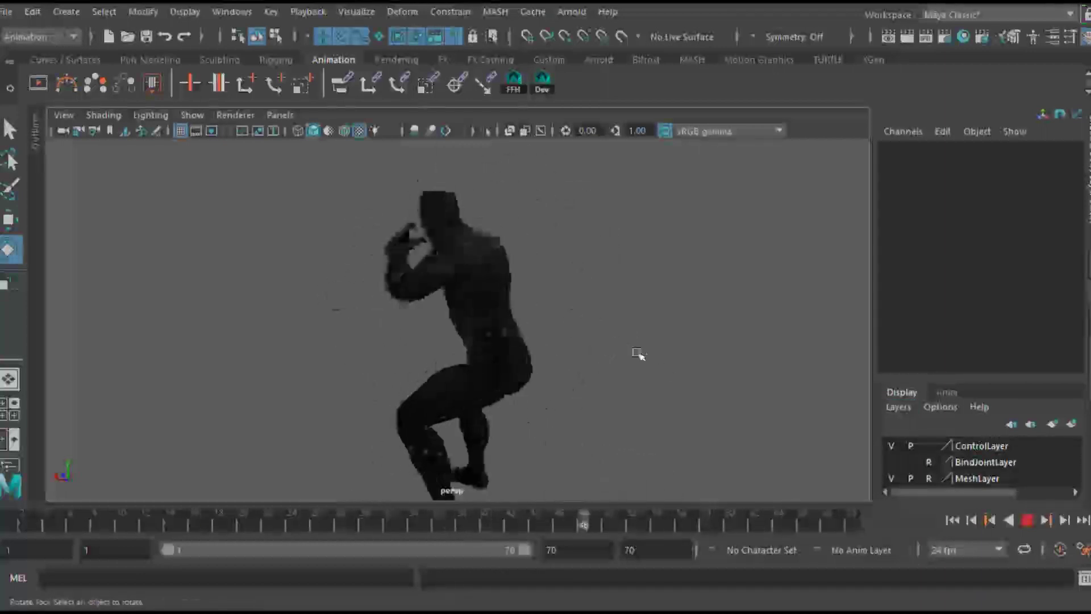
{"action": "left_click", "coordinate": [1026, 520]}
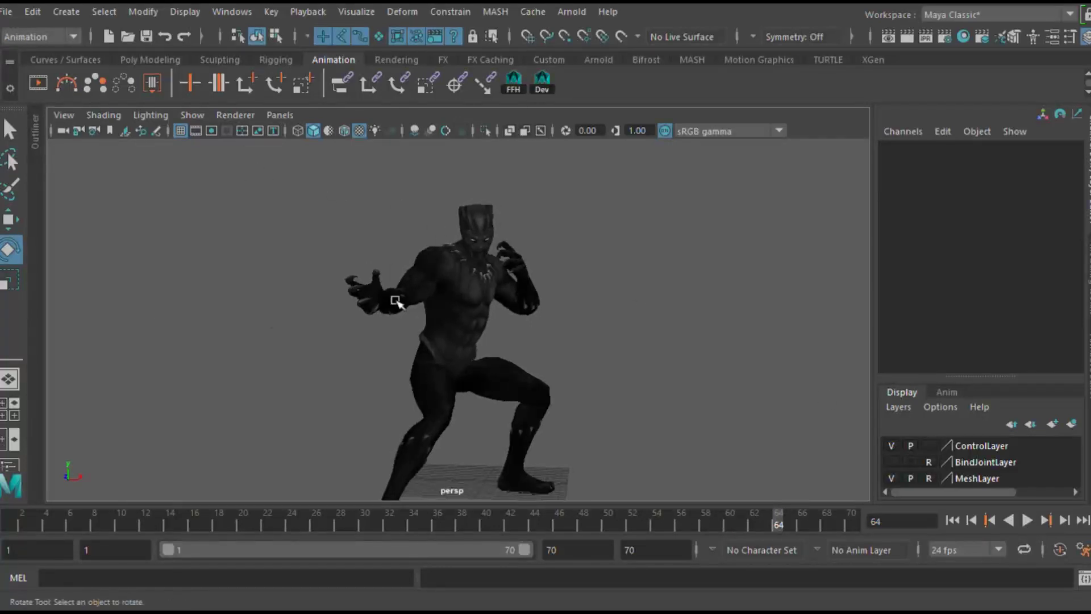
Show the Outliner and select the Bind_Hips joint under Black_Panther, Joint_GRP, Bind_Joint_GRP
{"action": "left_click", "coordinate": [10, 465]}
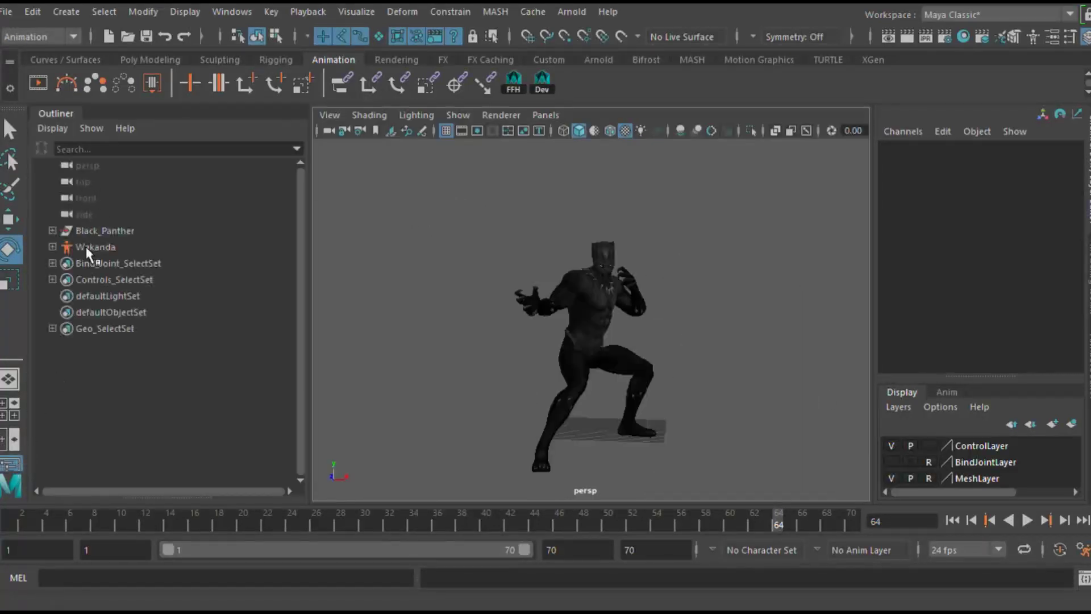
{"action": "left_click", "coordinate": [102, 230]}
{"action": "left_click", "coordinate": [53, 231]}
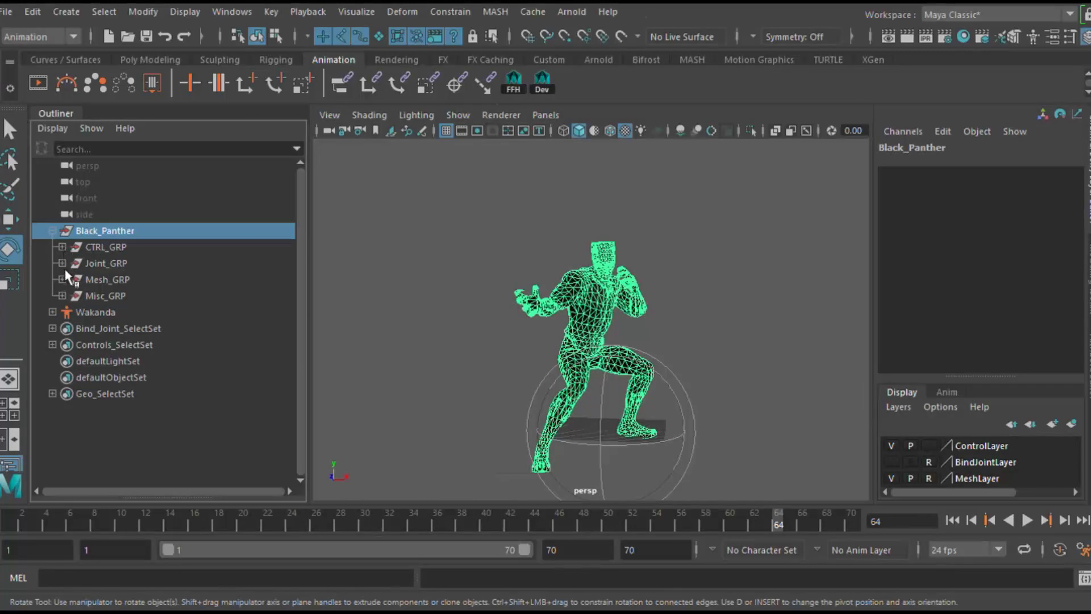
{"action": "left_click", "coordinate": [63, 264]}
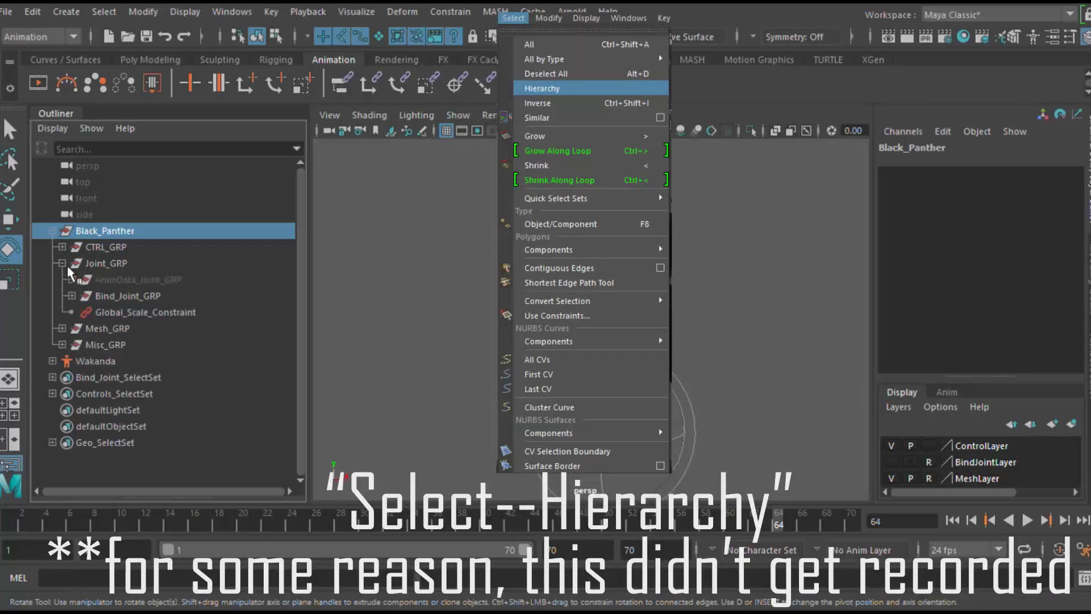
{"action": "left_click", "coordinate": [72, 296]}
{"action": "left_click", "coordinate": [139, 312]}
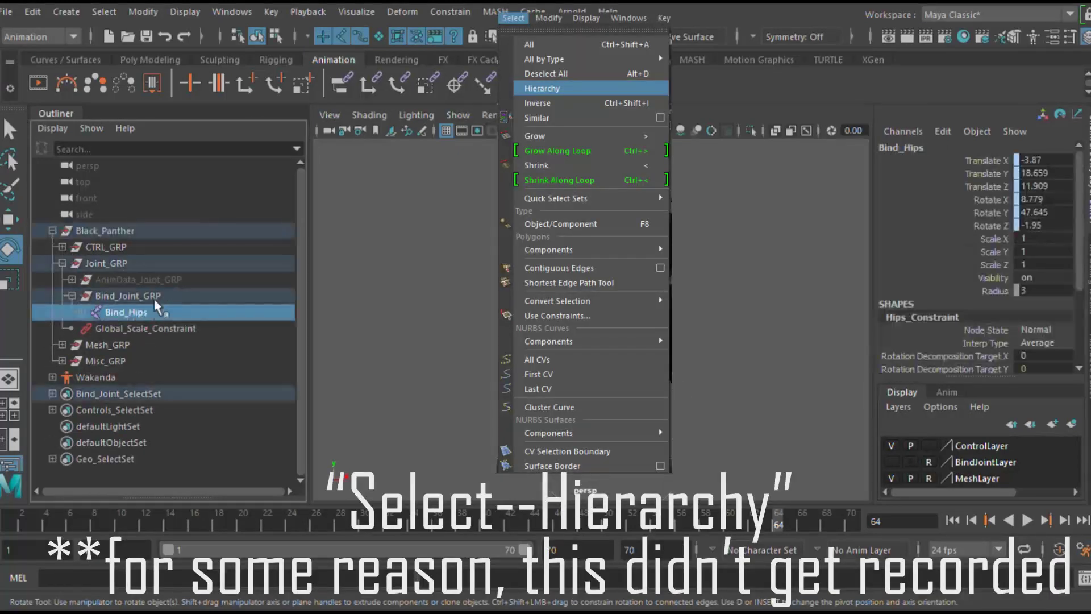
Select the entire joint hierarchy below Bind_Hips
{"action": "left_click", "coordinate": [83, 313]}
{"action": "left_click", "coordinate": [83, 312]}
{"action": "left_click_drag", "start_coordinate": [540, 273], "coordinate": [591, 270], "text": "alt"}
{"action": "left_click", "coordinate": [110, 15]}
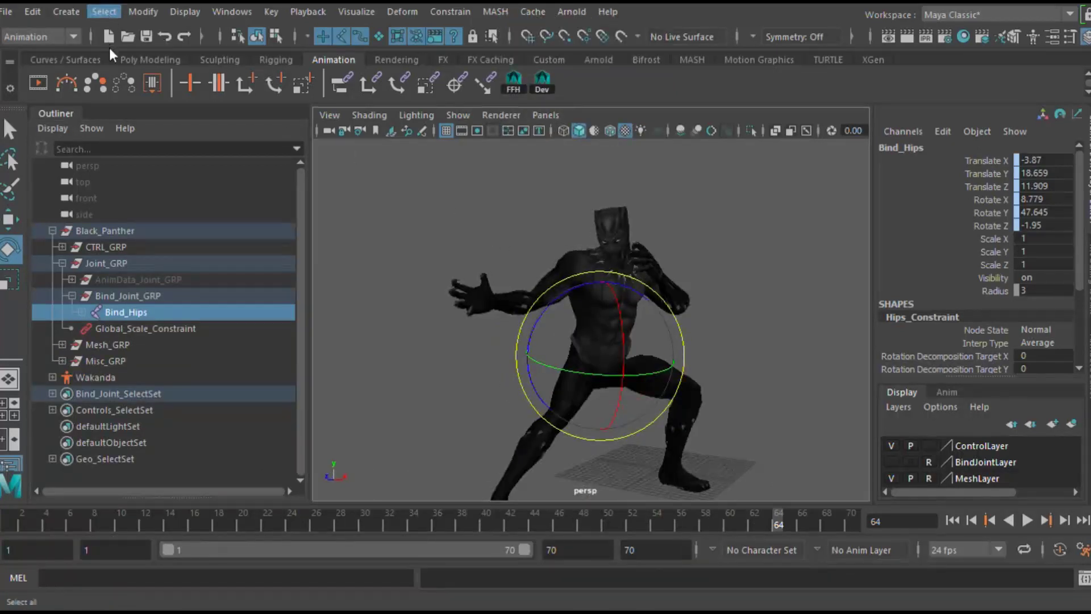
{"action": "left_click", "coordinate": [125, 88]}
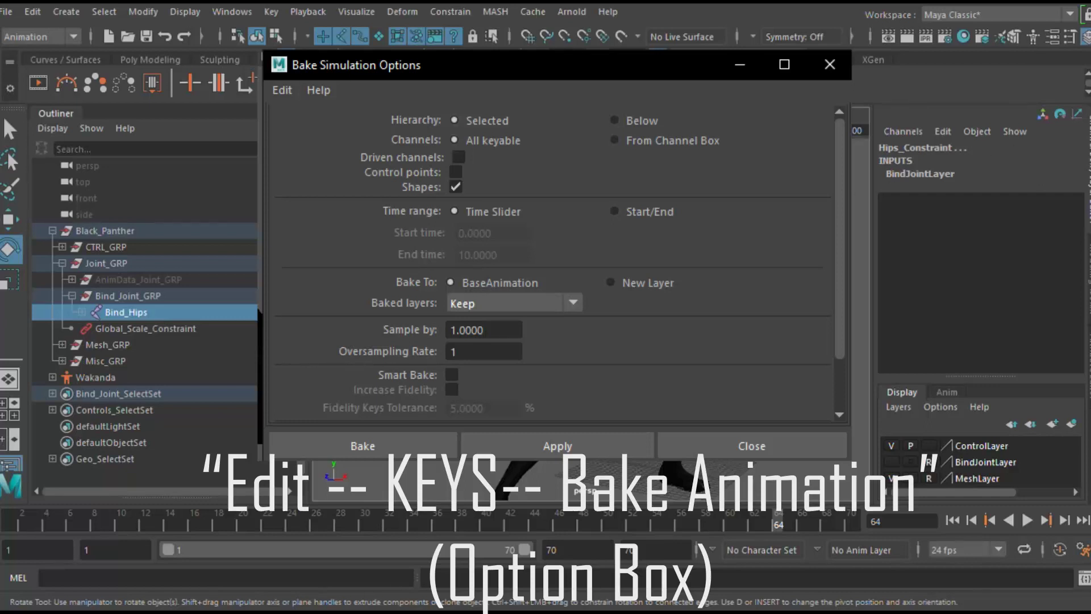
{"action": "left_click", "coordinate": [1070, 36]}
{"action": "left_click", "coordinate": [1070, 37]}
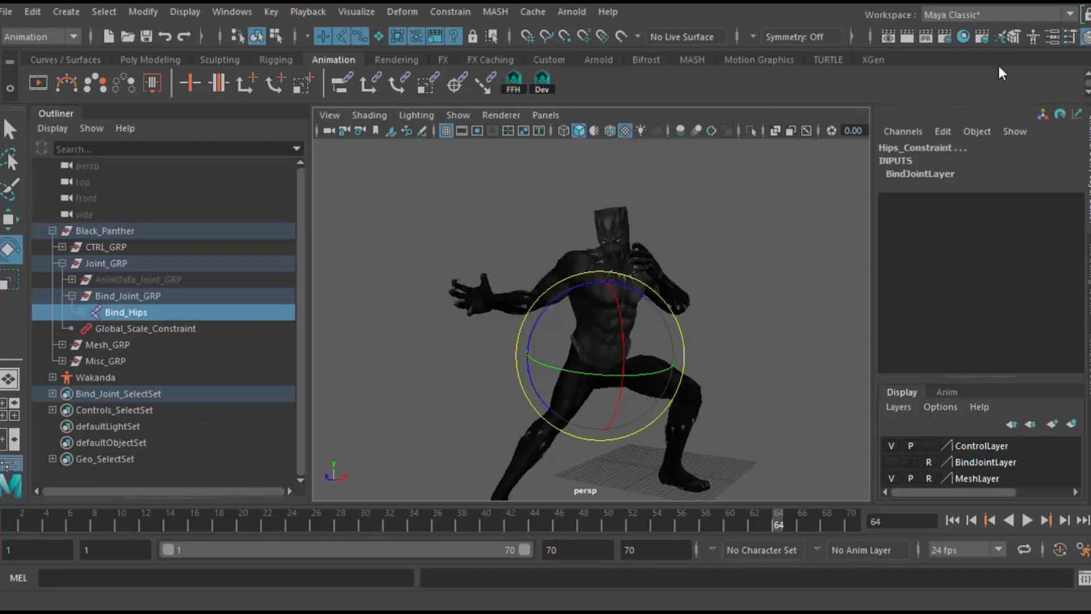
{"action": "left_click", "coordinate": [1056, 42]}
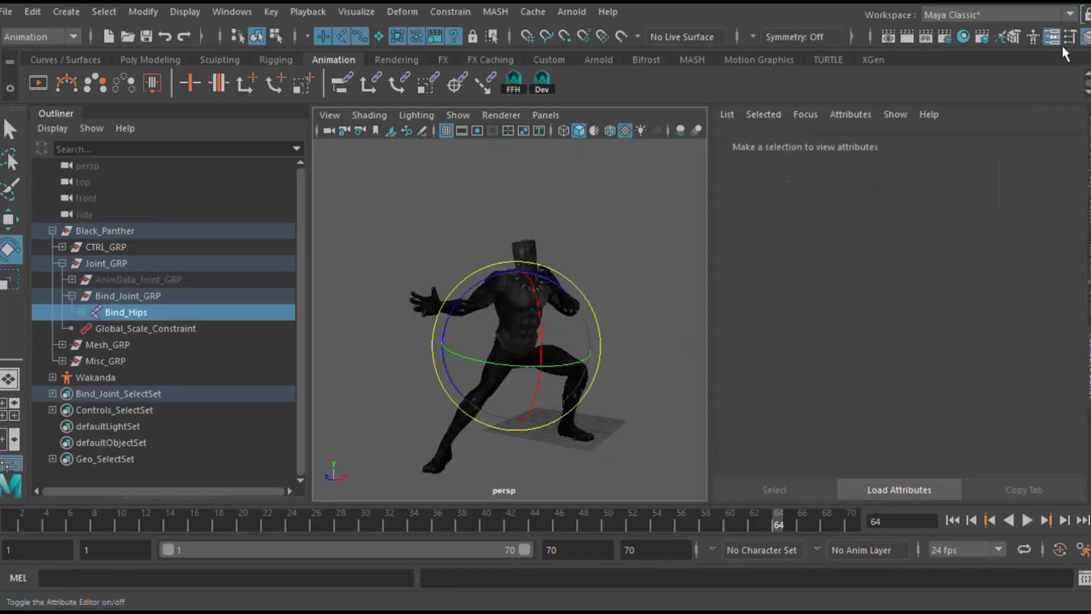
{"action": "left_click", "coordinate": [1053, 38]}
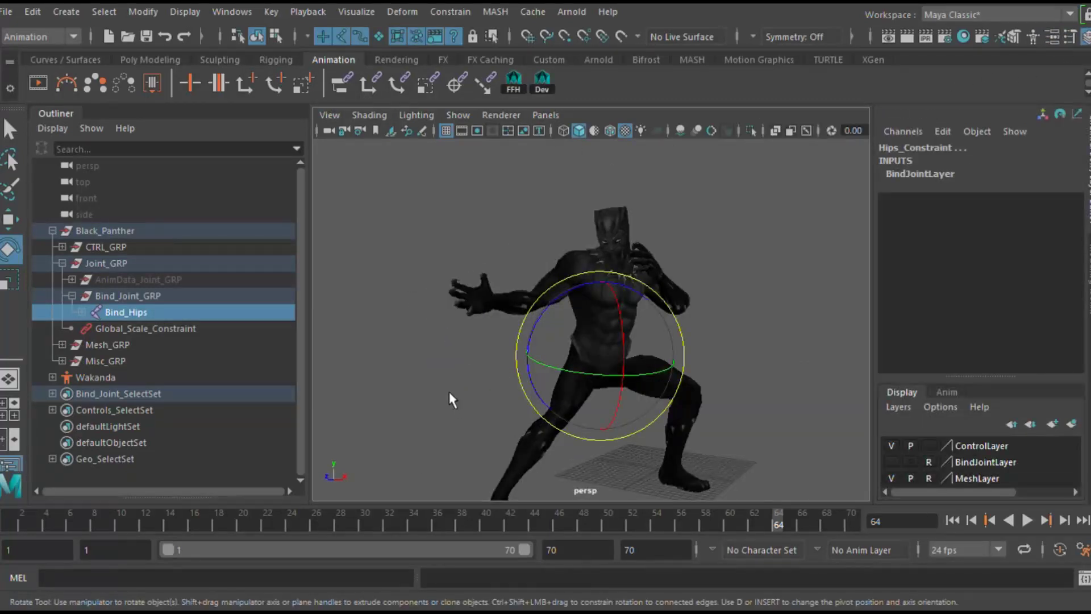
Bake the selected joints' animation for all keyable channels over the Time Slider range, sampling by 1
{"action": "key", "text": "alt+v"}
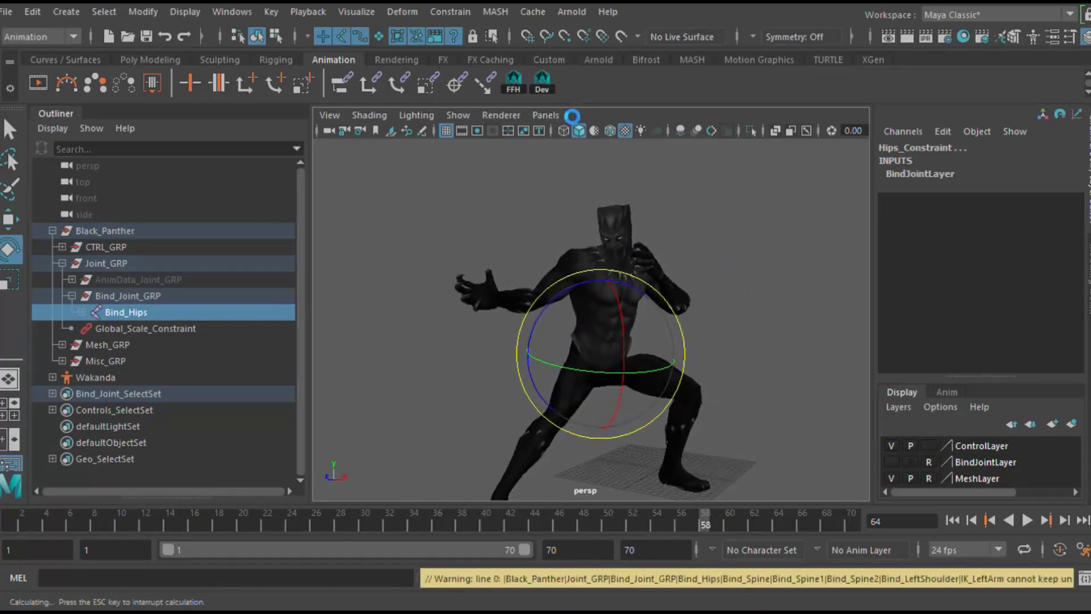
{"action": "key", "text": "Escape"}
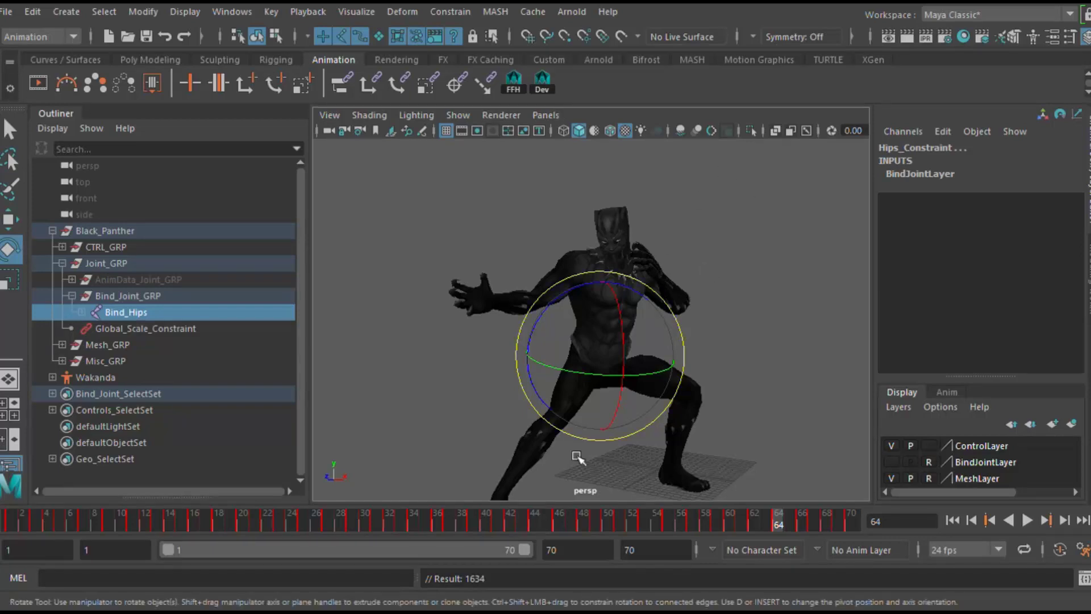
Add Mesh_GRP to the selected Bind_Hips joints and export the selection
{"action": "left_click_drag", "start_coordinate": [578, 457], "coordinate": [647, 453], "text": "alt"}
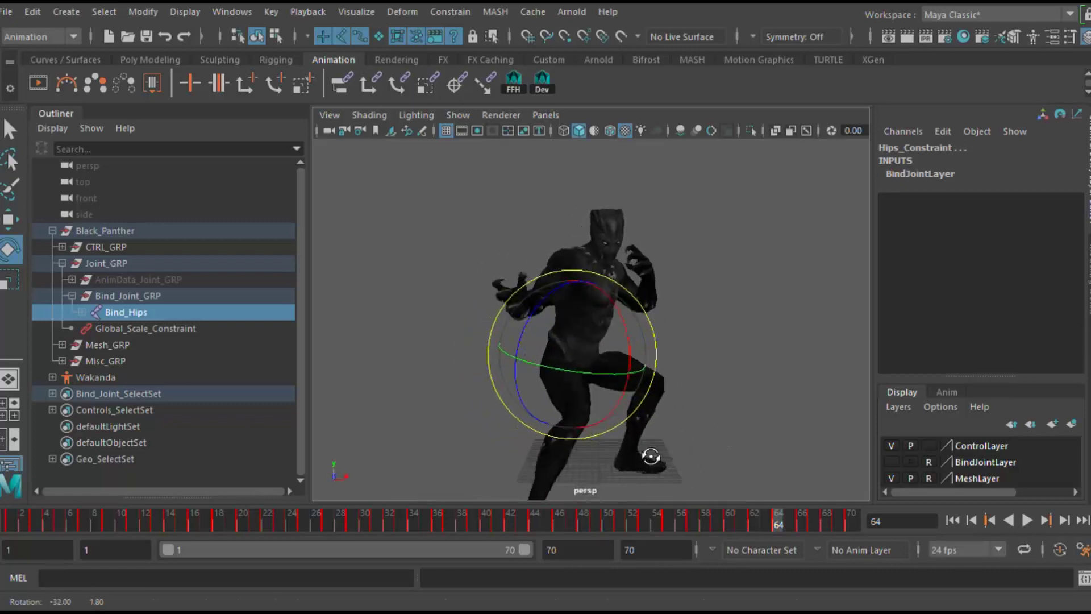
{"action": "left_click", "coordinate": [108, 346], "text": "ctrl"}
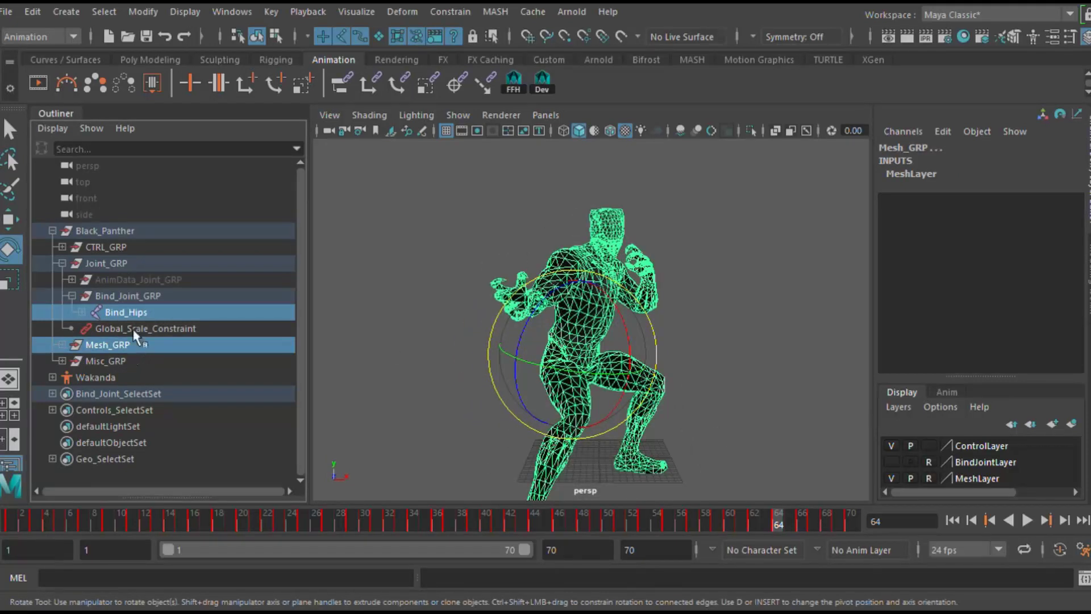
{"action": "left_click", "coordinate": [12, 17]}
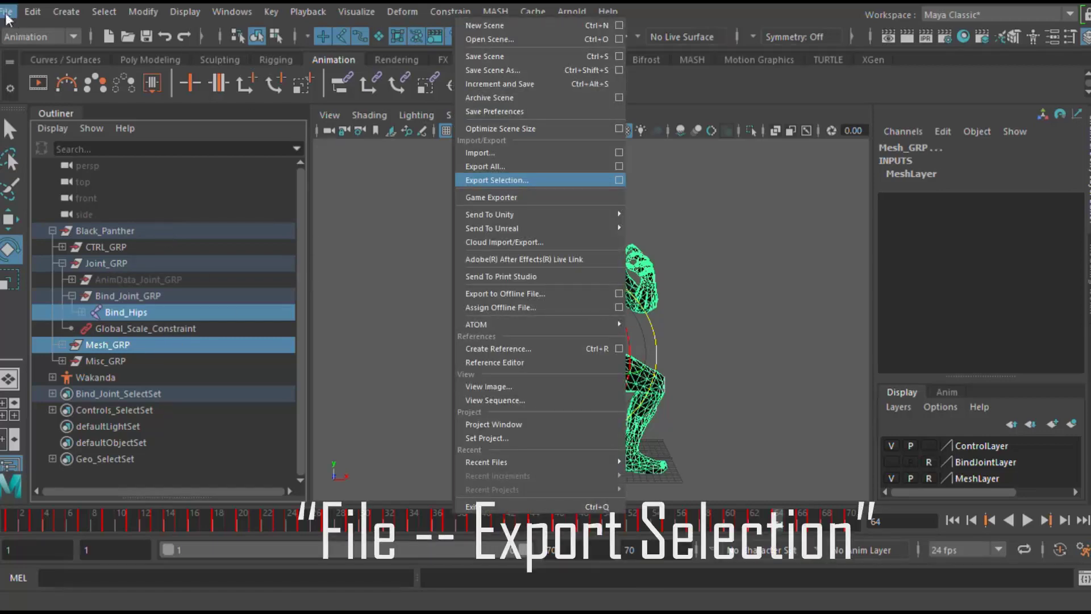
{"action": "left_click", "coordinate": [232, 215]}
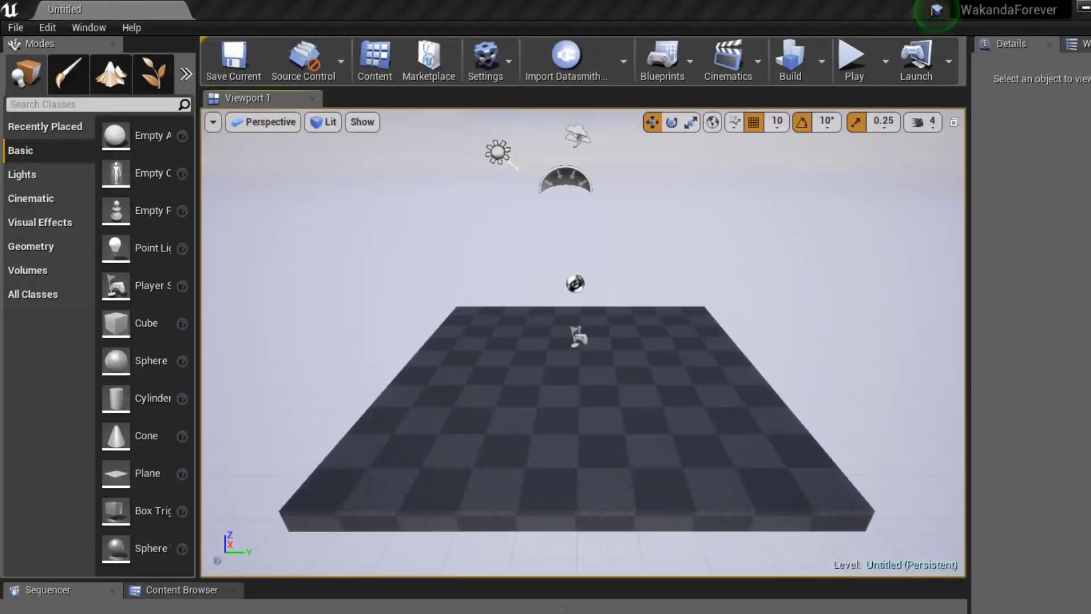
Switch to Unreal Engine and open the Demo level from the RedwoodForest Maps folder
{"action": "left_click", "coordinate": [192, 590]}
{"action": "left_click_drag", "start_coordinate": [377, 580], "coordinate": [377, 454]}
{"action": "left_click", "coordinate": [324, 486]}
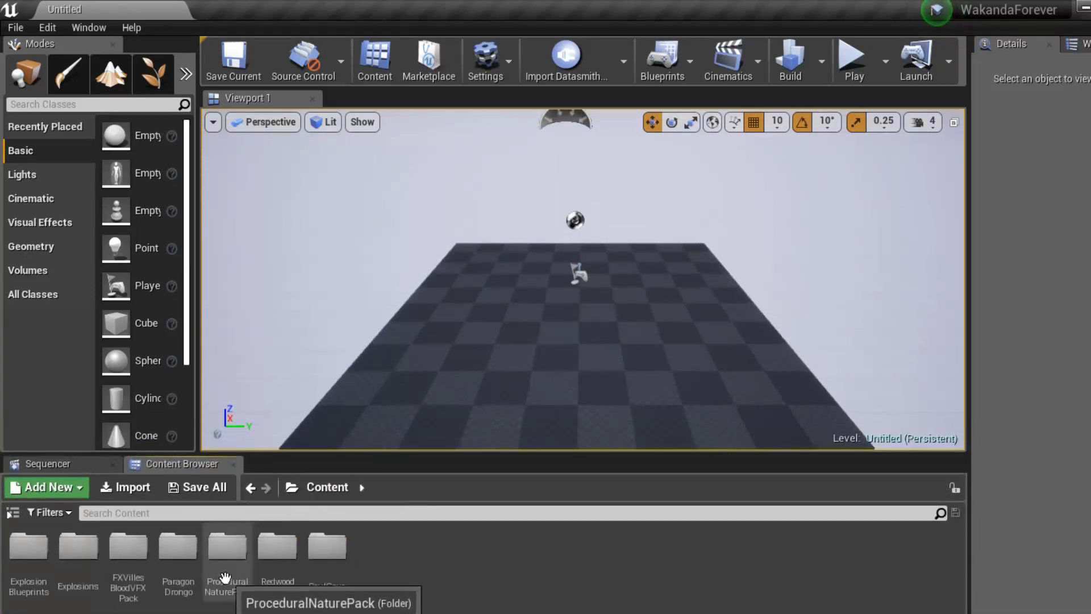
{"action": "double_click", "coordinate": [277, 547]}
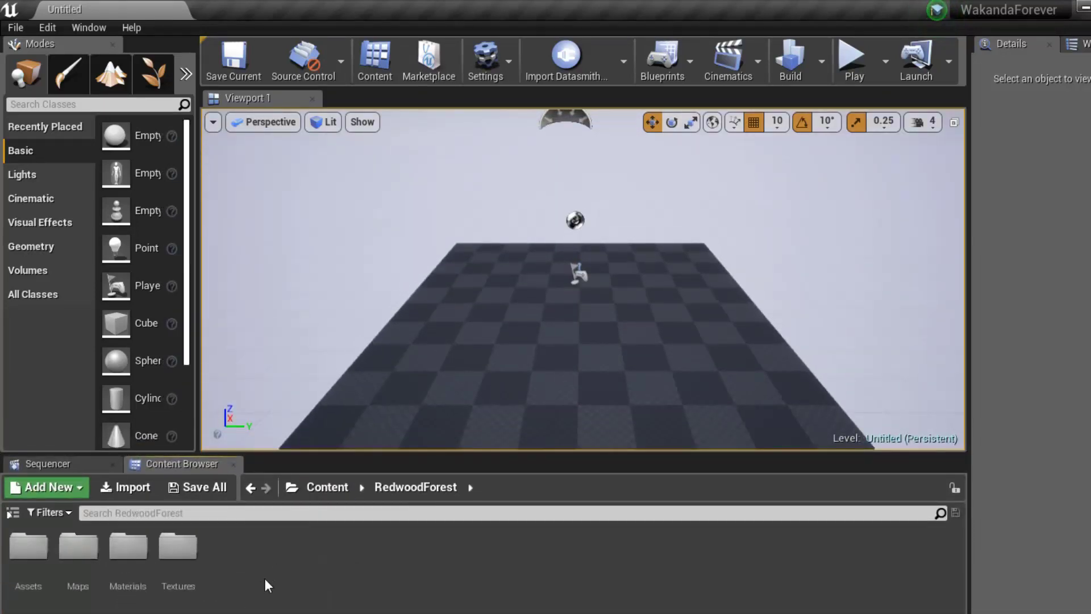
{"action": "double_click", "coordinate": [59, 547]}
{"action": "double_click", "coordinate": [41, 574]}
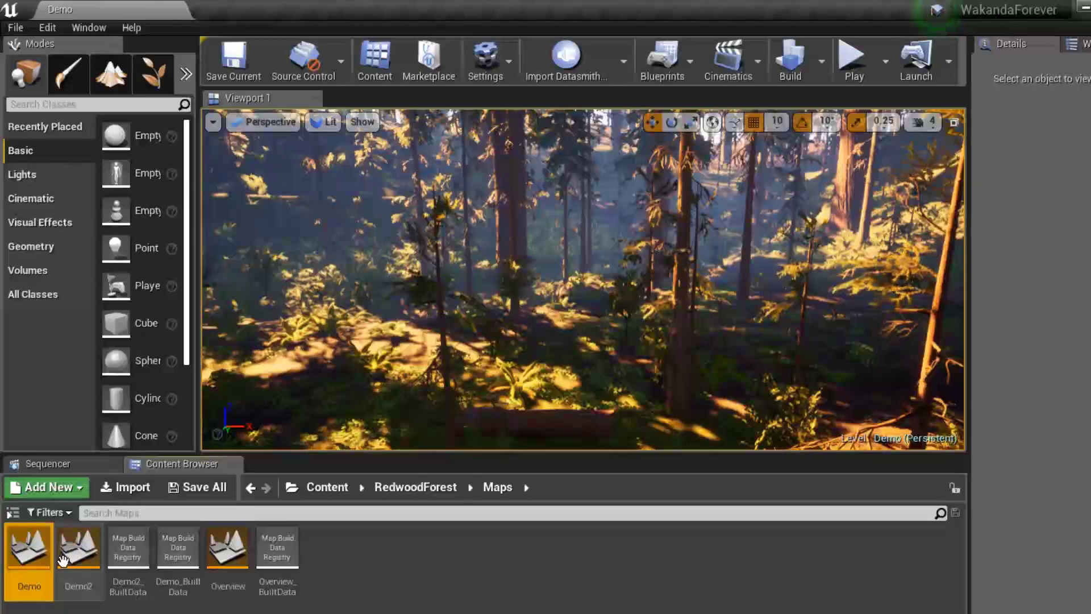
{"action": "right_click_drag", "start_coordinate": [413, 377], "coordinate": [500, 377]}
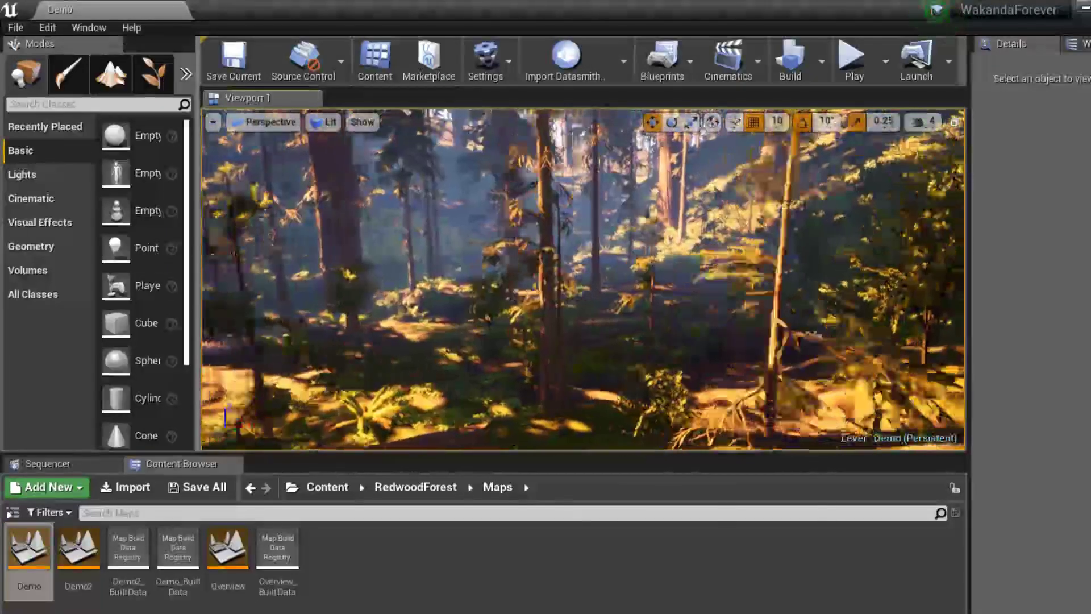
{"action": "scroll", "coordinate": [569, 310], "scroll_direction": "up", "scroll_amount": 5}
{"action": "scroll", "coordinate": [568, 309], "scroll_direction": "up", "scroll_amount": 4}
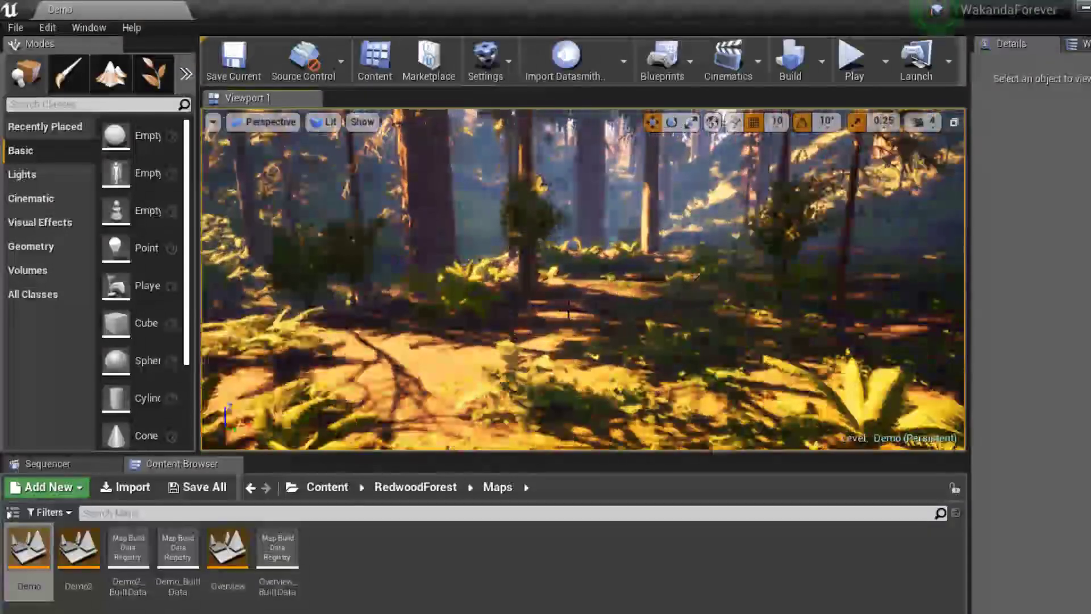
{"action": "right_click_drag", "start_coordinate": [568, 310], "coordinate": [585, 290]}
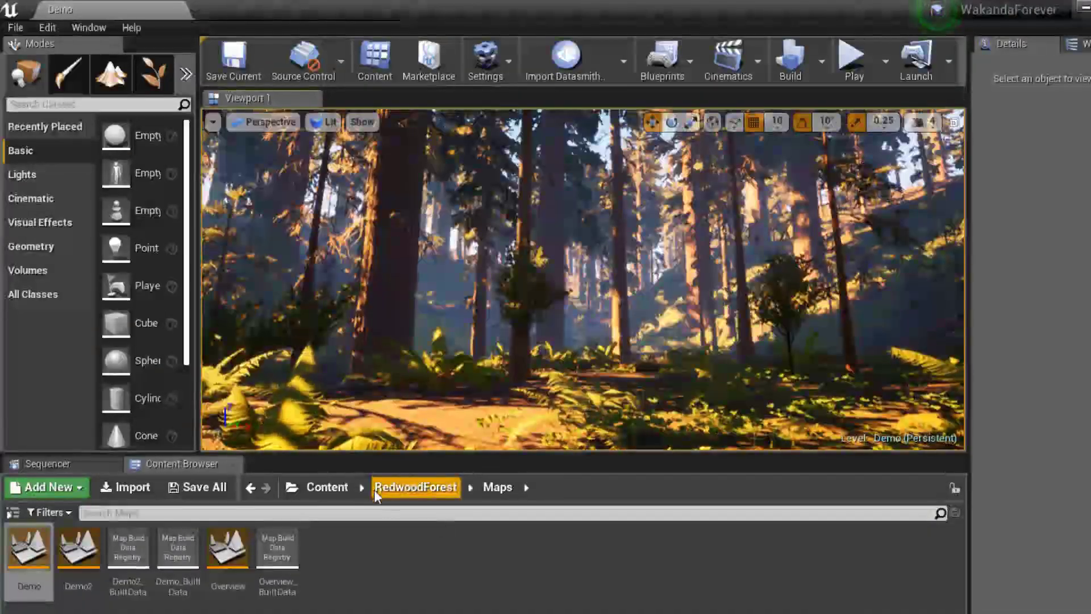
Create a folder named Characters in the project's Content folder and open it
{"action": "left_click", "coordinate": [327, 487]}
{"action": "right_click", "coordinate": [377, 554]}
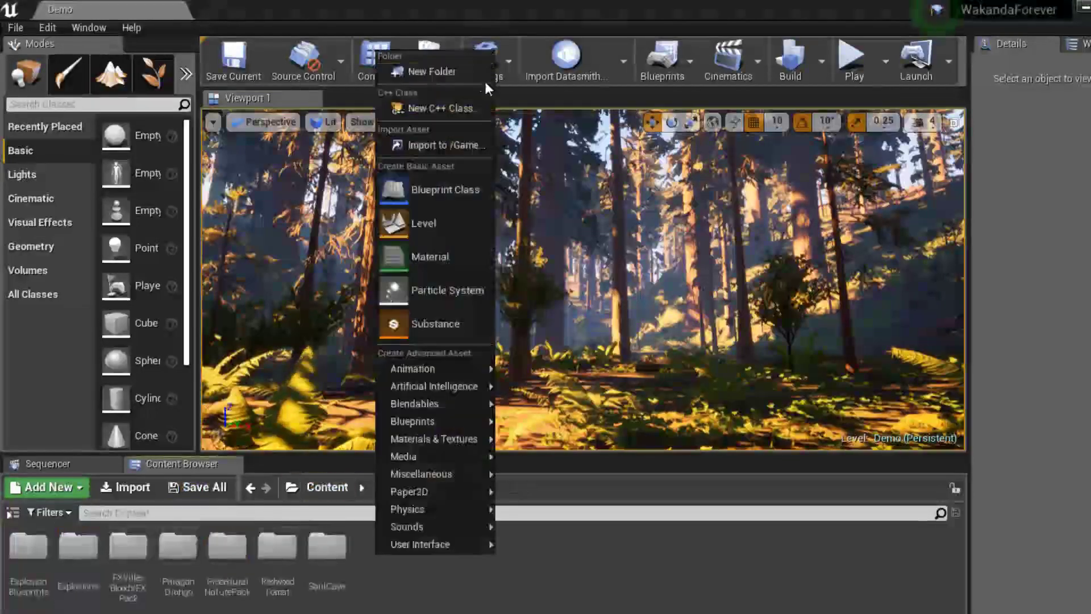
{"action": "left_click", "coordinate": [465, 72]}
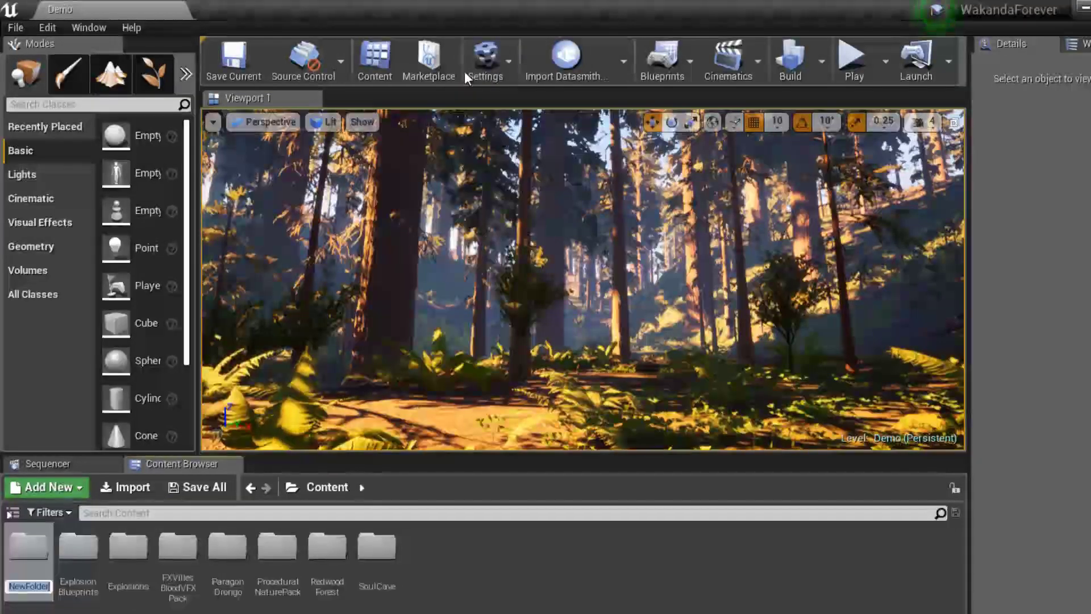
{"action": "type", "text": "Chairacters"}
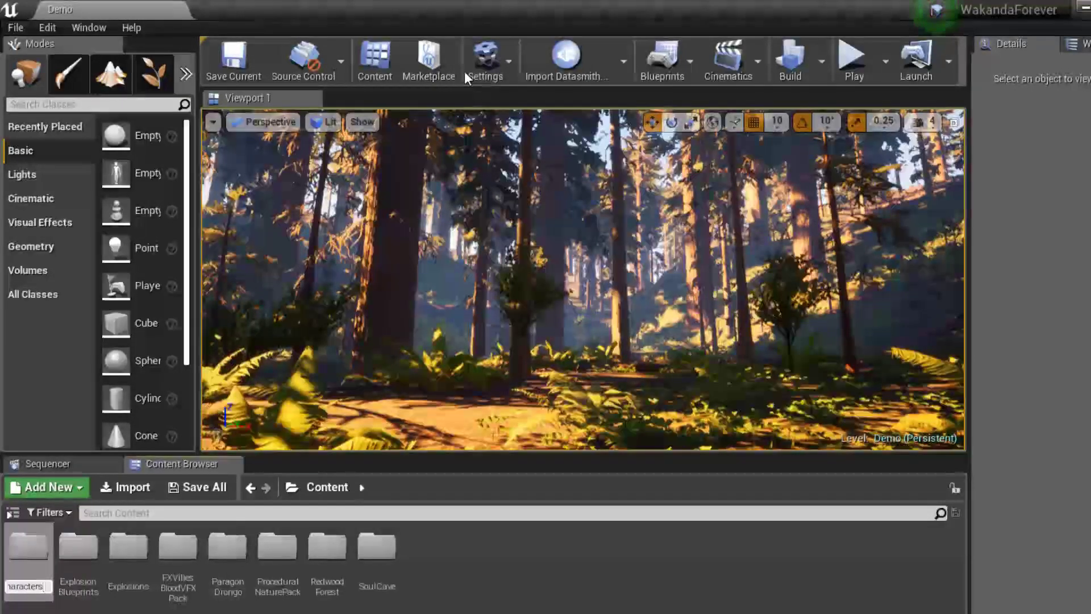
{"action": "key", "text": "Return"}
{"action": "double_click", "coordinate": [16, 537]}
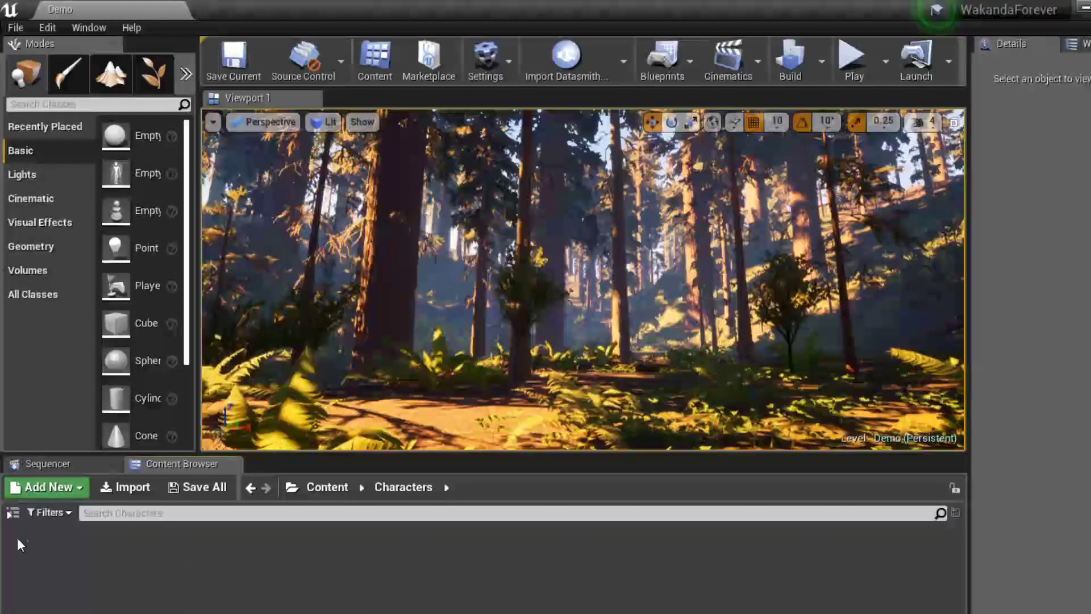
Create a subfolder named BlackPanther inside Characters
{"action": "right_click", "coordinate": [69, 534]}
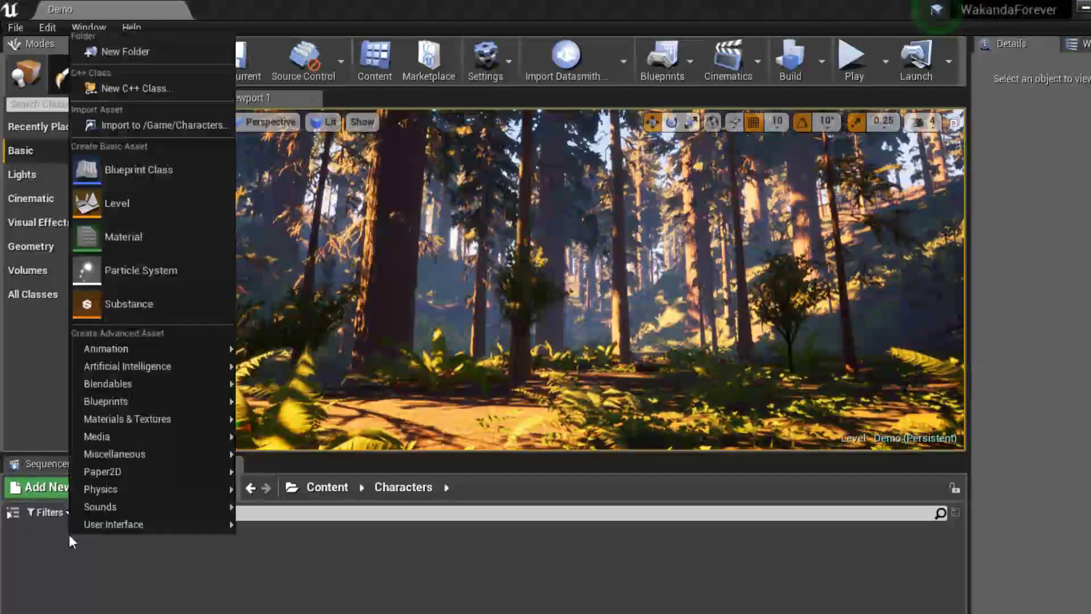
{"action": "left_click", "coordinate": [127, 59]}
{"action": "type", "text": "Blac"}
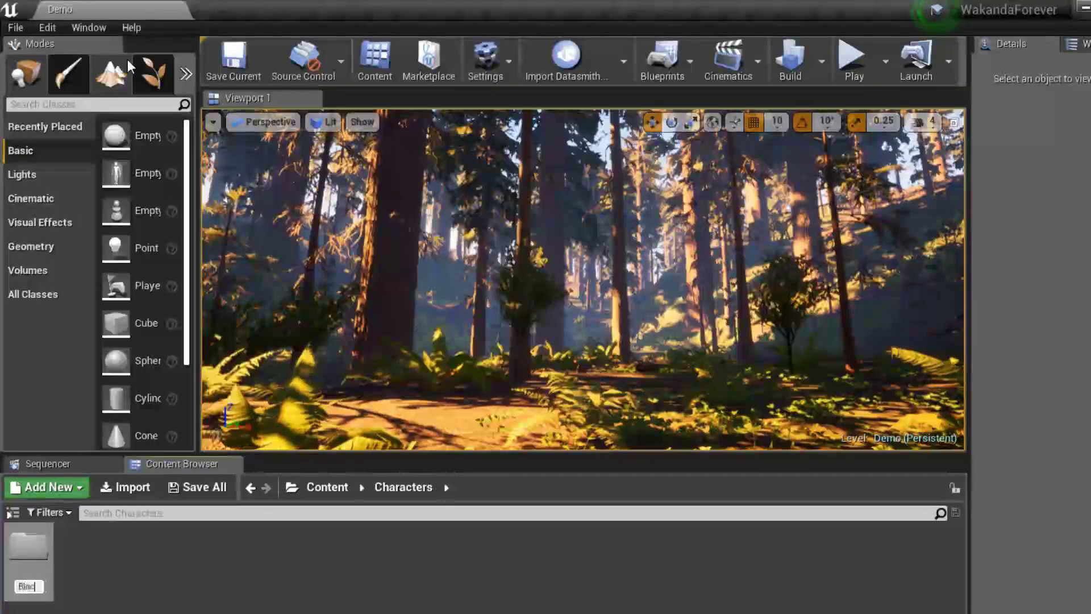
{"action": "type", "text": "kPat"}
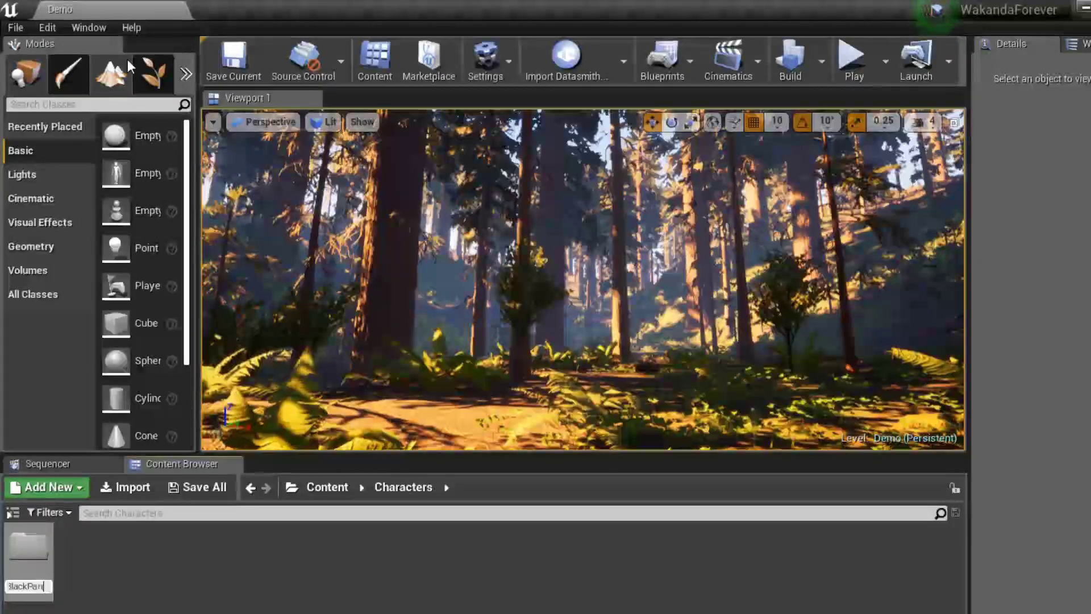
{"action": "type", "text": "ther"}
{"action": "key", "text": "Return"}
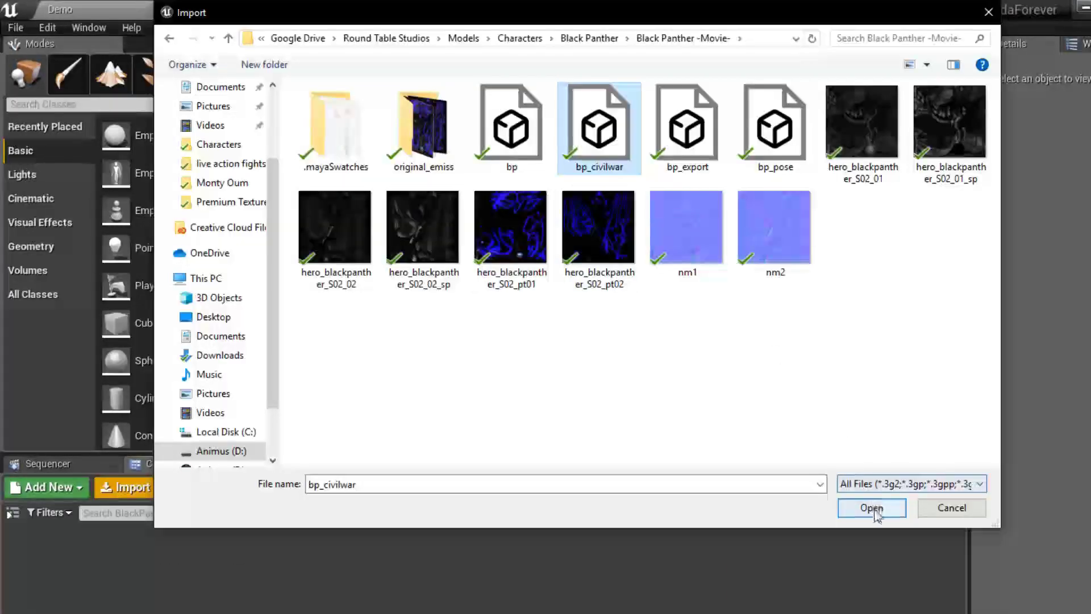
Import bp_civilwar into the BlackPanther folder as a skeletal mesh with Import Animations enabled
{"action": "left_click", "coordinate": [871, 507]}
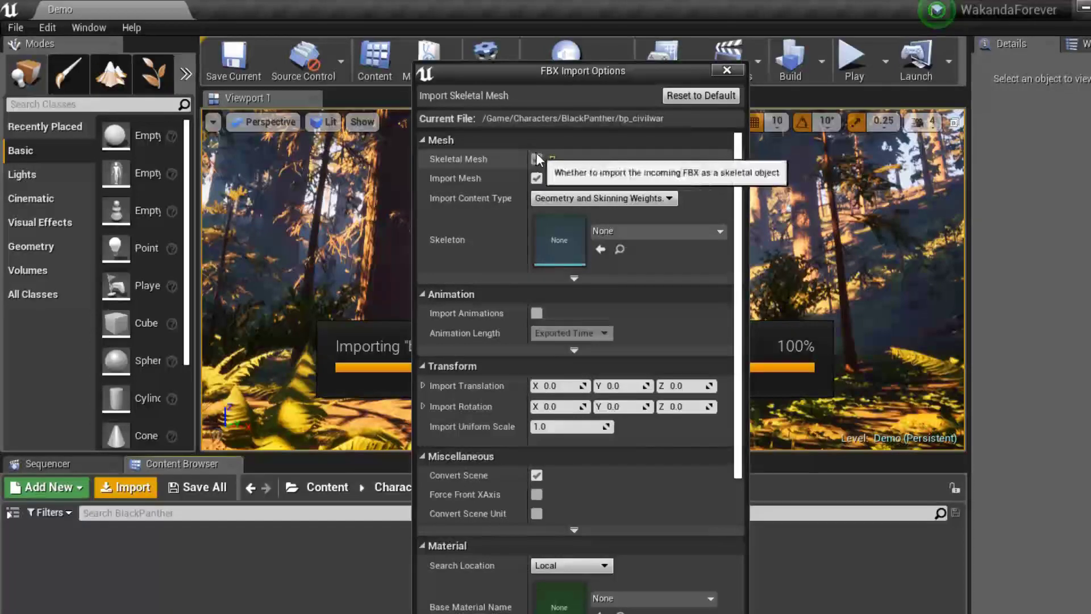
{"action": "left_click", "coordinate": [540, 312]}
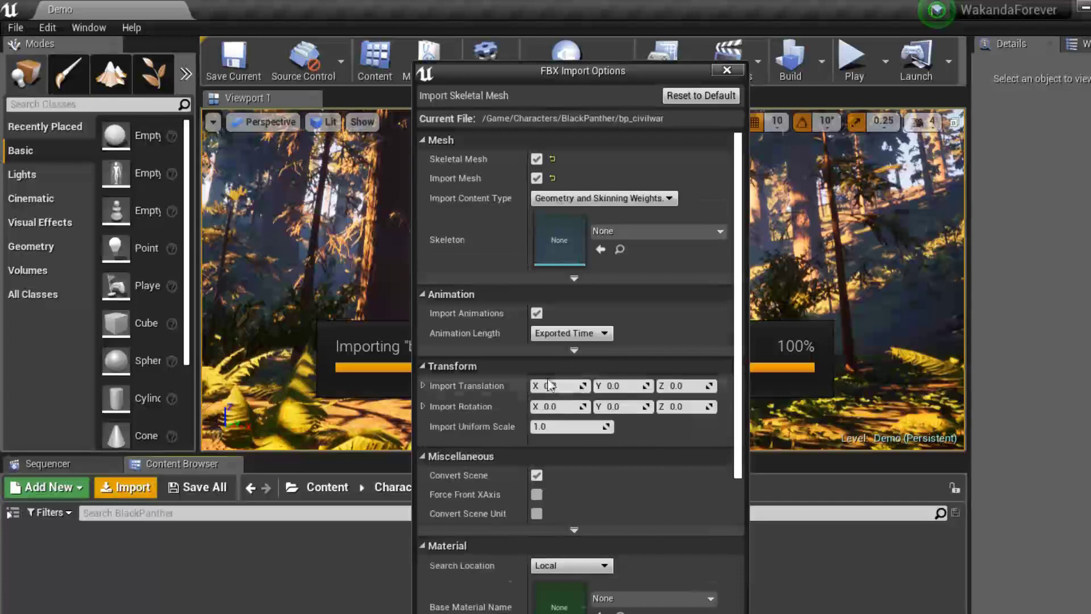
{"action": "scroll", "coordinate": [551, 383], "scroll_direction": "down", "scroll_amount": 1}
{"action": "scroll", "coordinate": [551, 380], "scroll_direction": "down", "scroll_amount": 1}
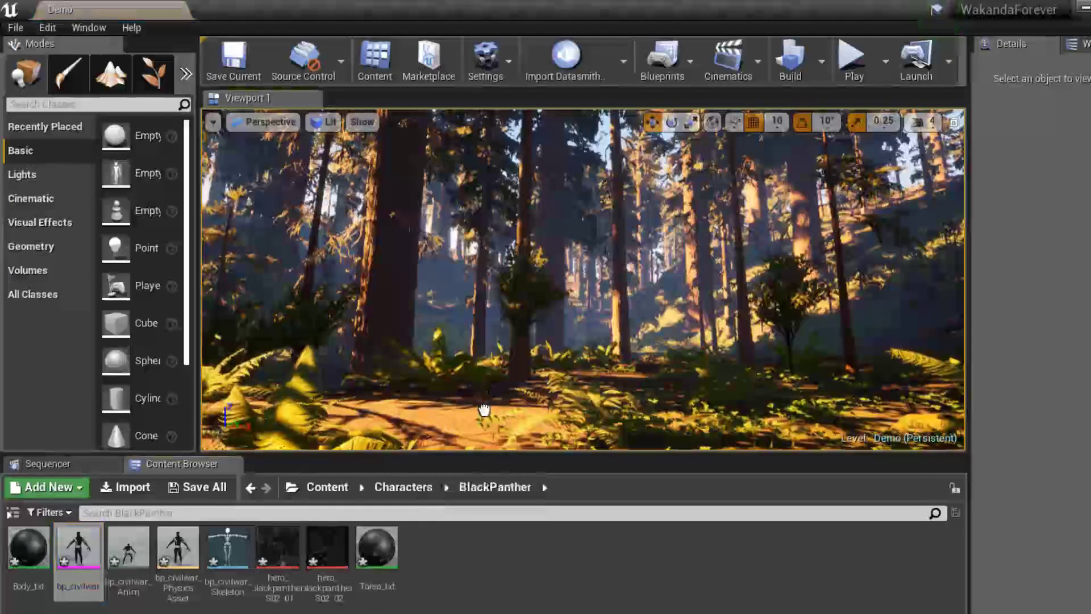
Place the bp_civilwar skeletal mesh on the forest ground and set its scale to 10 on all axes
{"action": "left_click_drag", "start_coordinate": [484, 409], "coordinate": [486, 411]}
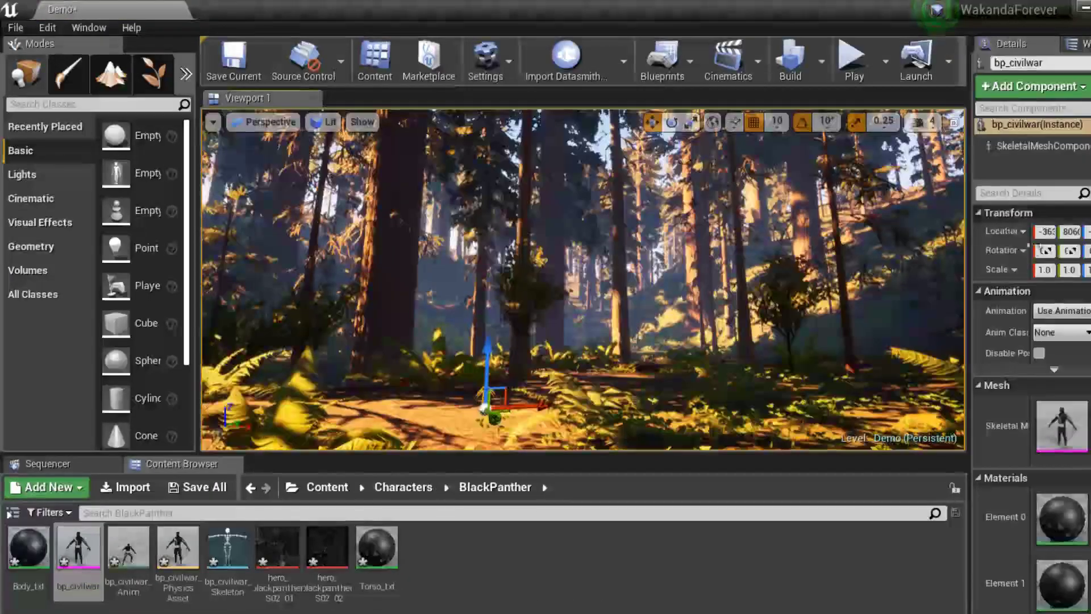
{"action": "key", "text": "w"}
{"action": "right_click_drag", "start_coordinate": [634, 349], "coordinate": [580, 348]}
{"action": "key", "text": "w"}
{"action": "key", "text": "s"}
{"action": "key", "text": "w"}
{"action": "key", "text": "s"}
{"action": "key", "text": "e"}
{"action": "key", "text": "d"}
{"action": "scroll", "coordinate": [555, 314], "scroll_direction": "down", "scroll_amount": 5}
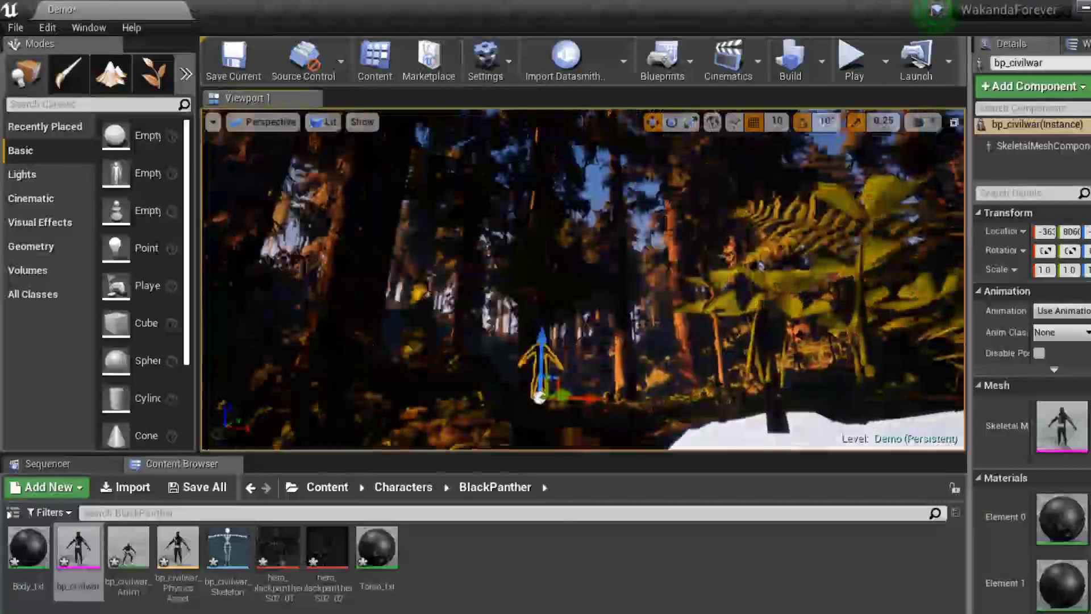
{"action": "scroll", "coordinate": [571, 287], "scroll_direction": "up", "scroll_amount": 3}
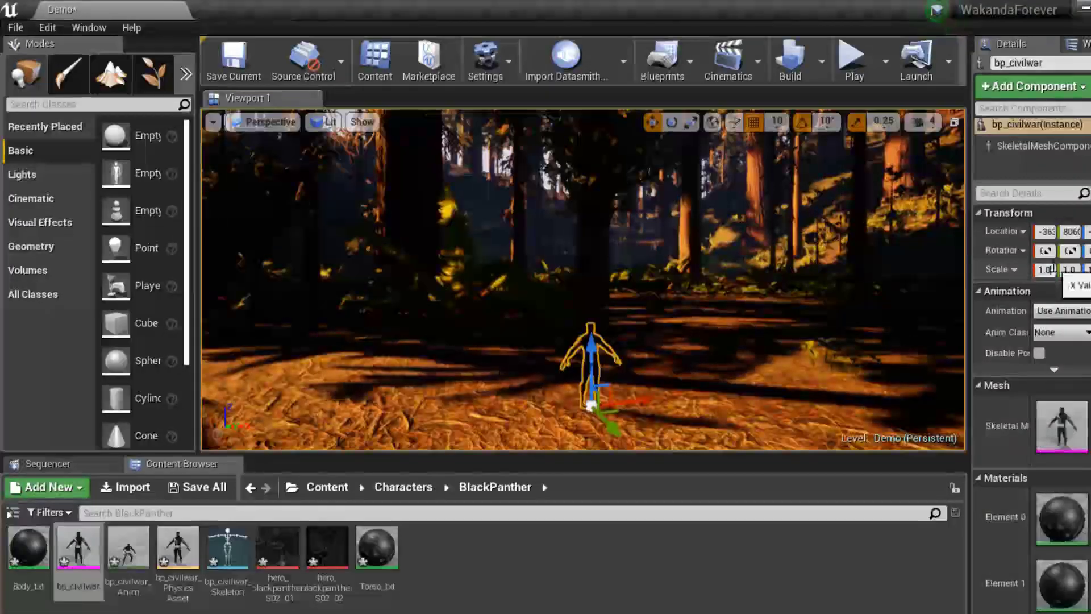
{"action": "key", "text": "Return"}
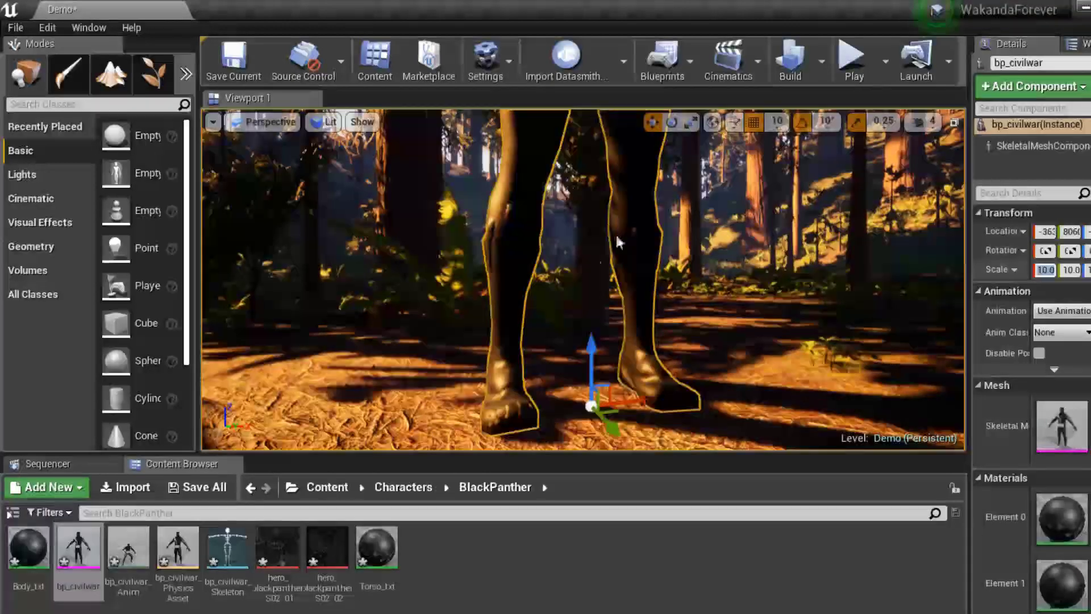
Add a level sequence named CivilWar_test
{"action": "scroll", "coordinate": [687, 345], "scroll_direction": "down", "scroll_amount": 4}
{"action": "right_click_drag", "start_coordinate": [687, 345], "coordinate": [651, 222]}
{"action": "key", "text": "q"}
{"action": "key", "text": "w"}
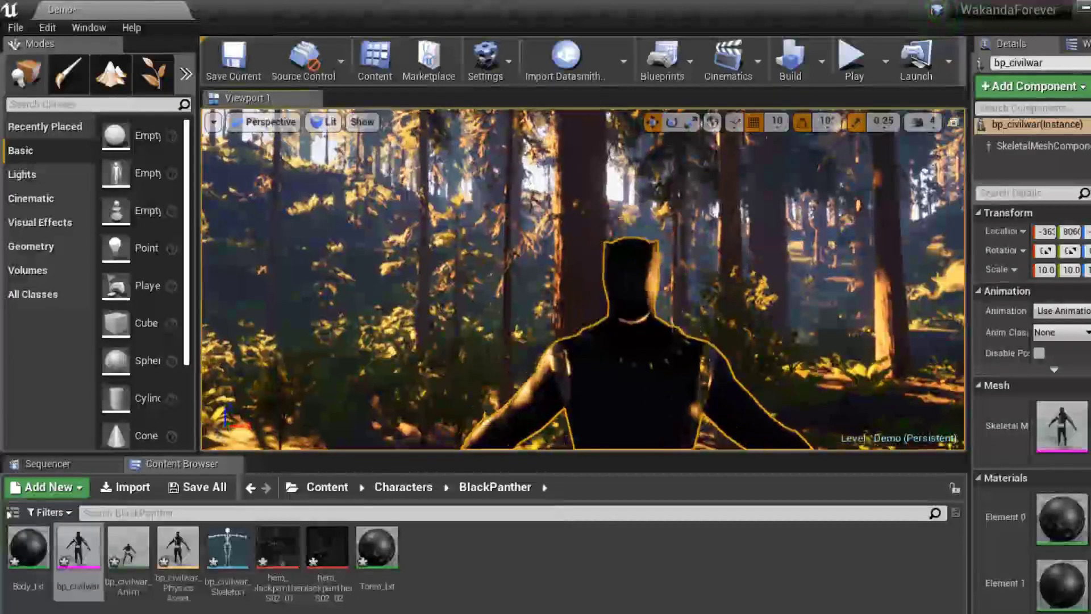
{"action": "key", "text": "w"}
{"action": "key", "text": "s"}
{"action": "left_click", "coordinate": [746, 62]}
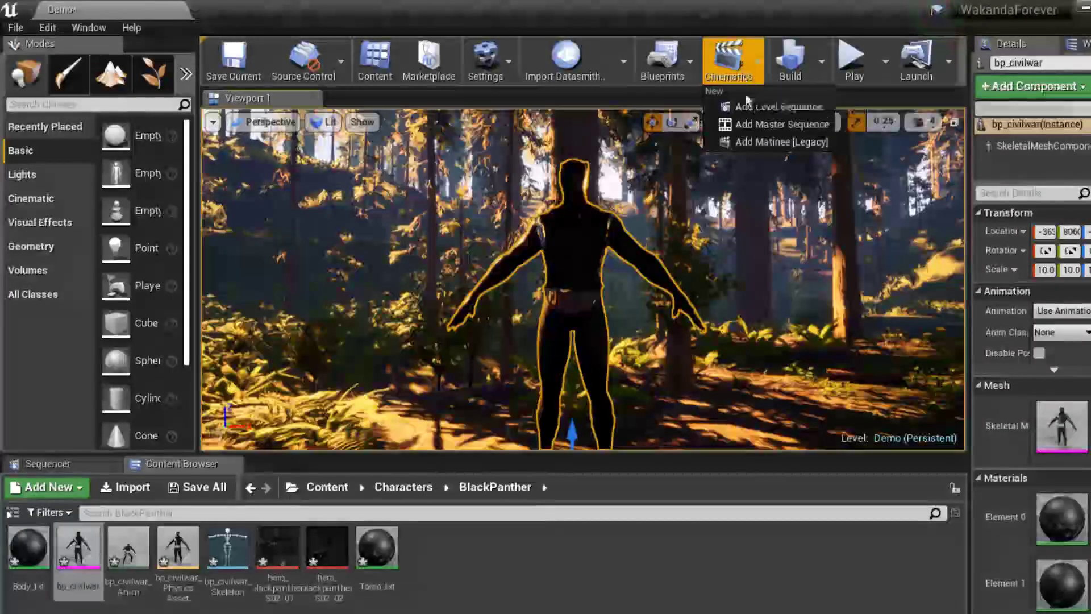
{"action": "left_click", "coordinate": [749, 110]}
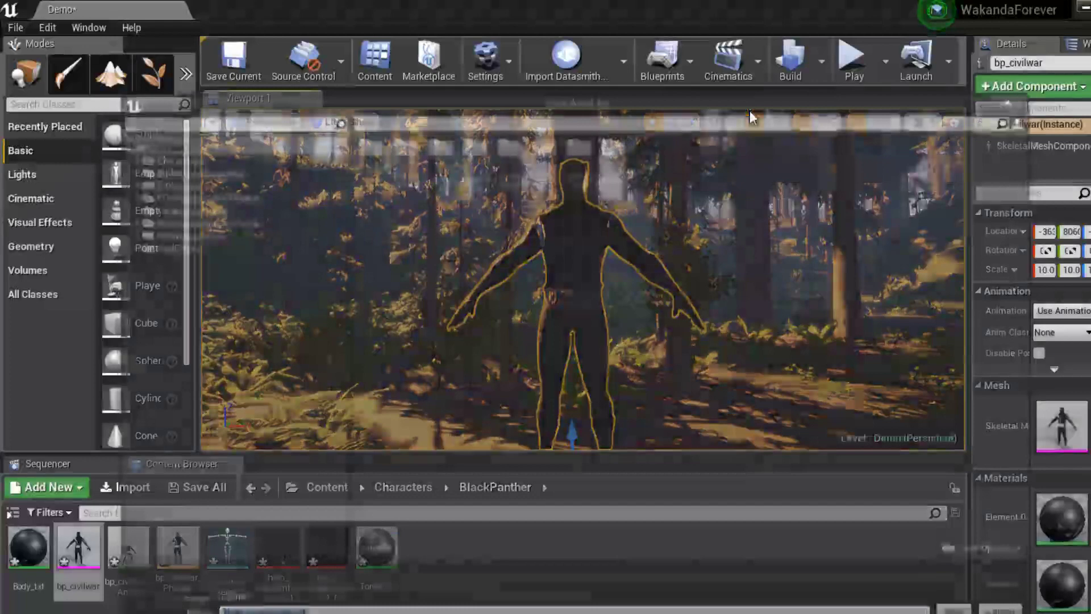
{"action": "key", "text": "Return"}
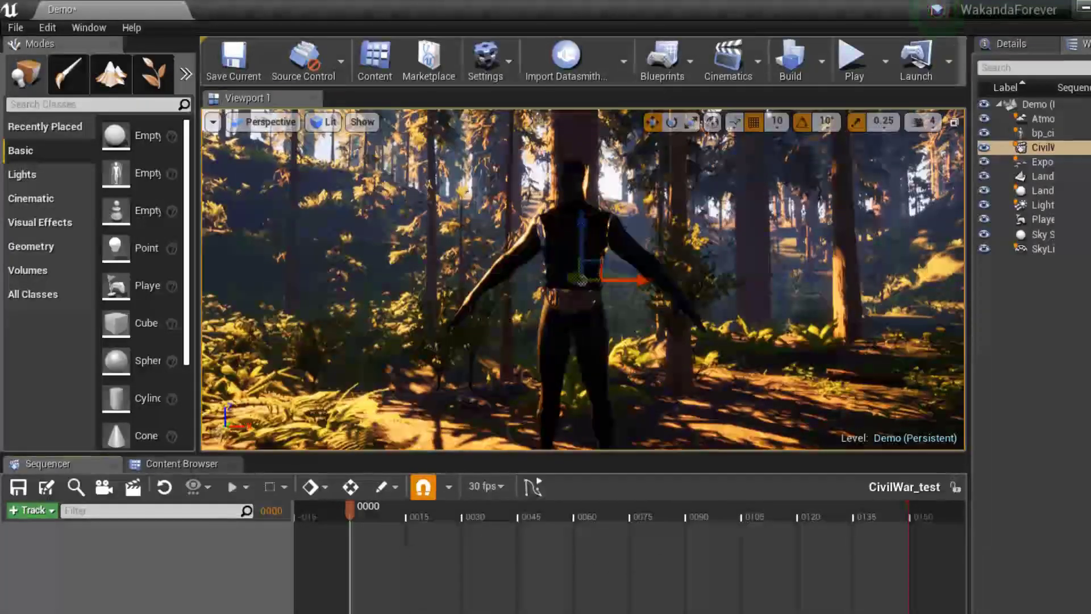
Add the bp_civilwar actor in the forest to the CivilWar_test sequence
{"action": "left_click", "coordinate": [575, 209]}
{"action": "left_click", "coordinate": [29, 510]}
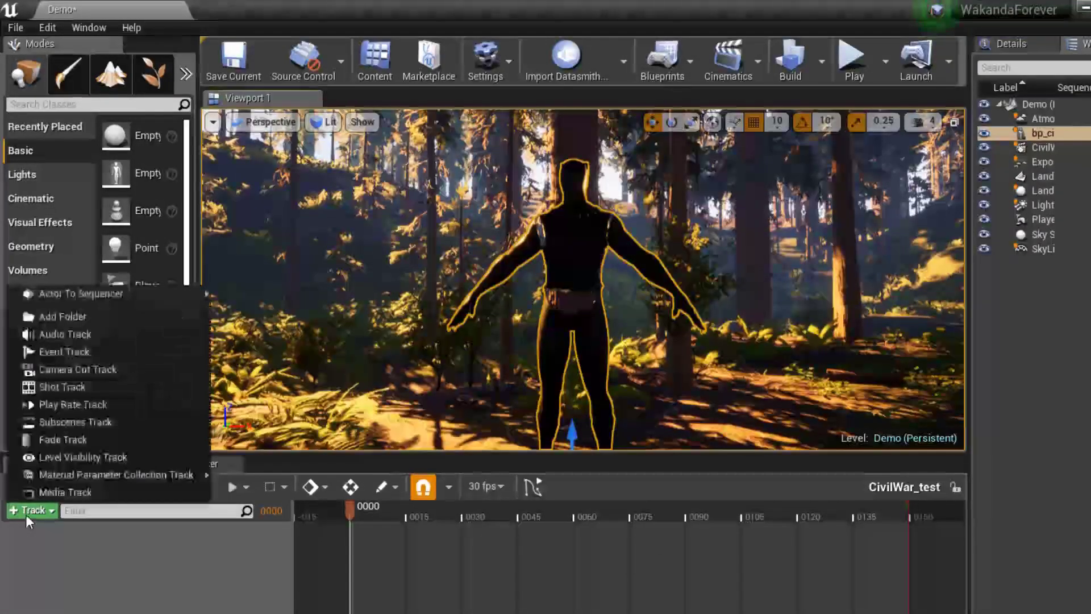
{"action": "mouse_move", "coordinate": [155, 294]}
{"action": "left_click", "coordinate": [222, 296]}
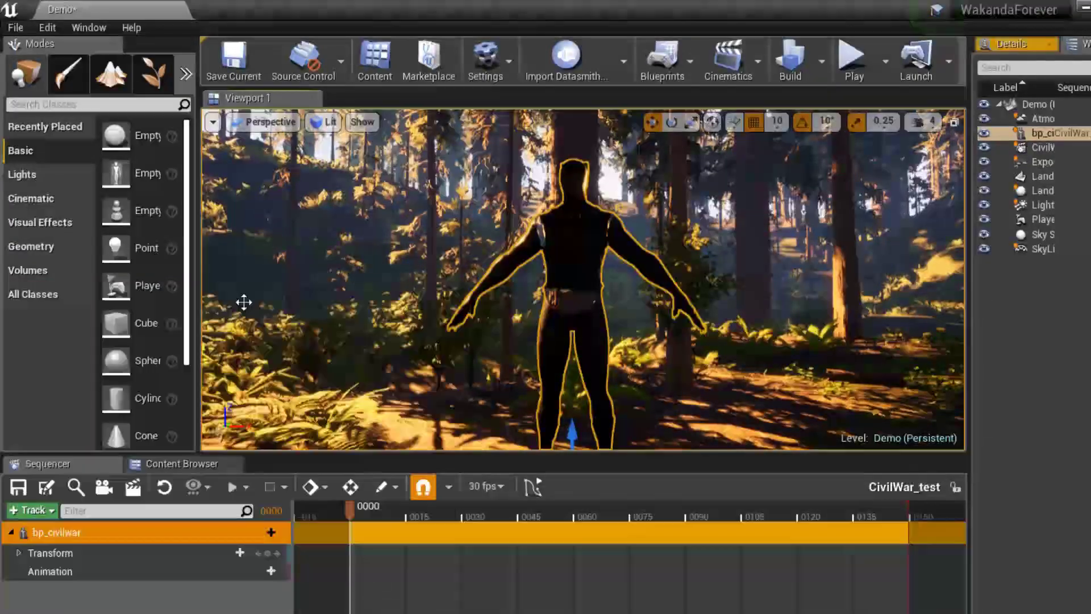
Add the bp_civilwar_Anim sequence to the bp_civilwar actor's Animation track
{"action": "mouse_move", "coordinate": [59, 571]}
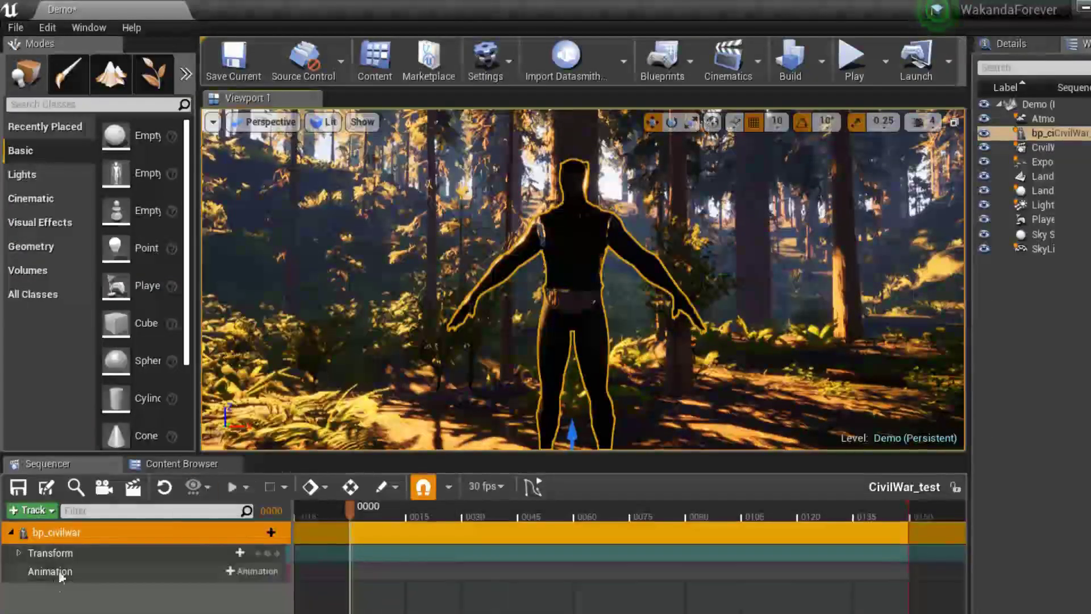
{"action": "left_click", "coordinate": [243, 572]}
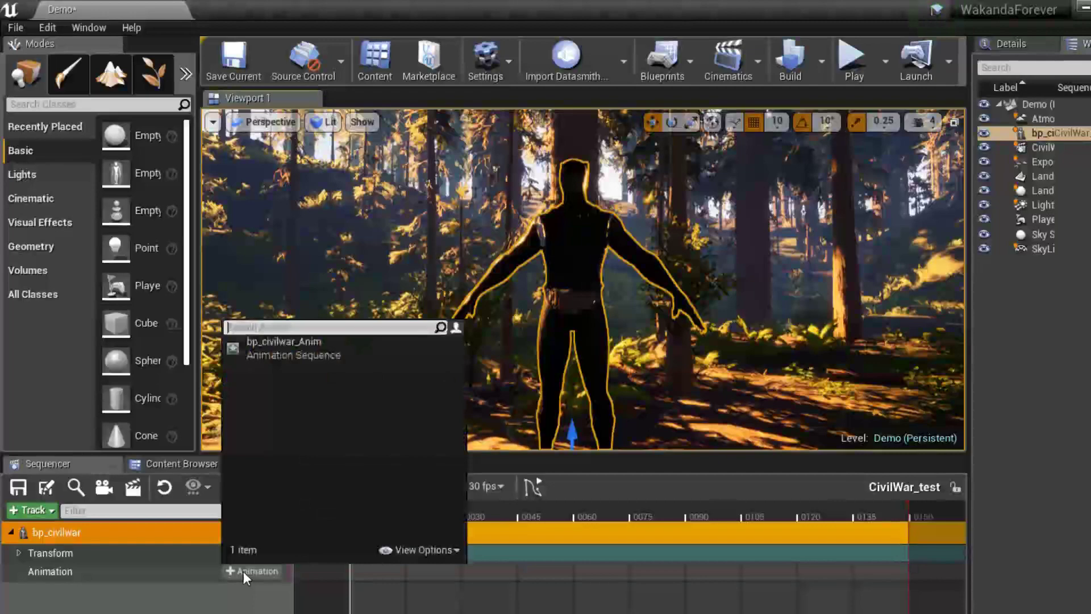
{"action": "left_click", "coordinate": [297, 346]}
Scrub and play the sequence to review the character's animation from different angles
{"action": "mouse_move", "coordinate": [440, 385]}
{"action": "right_mouse_down"}
{"action": "mouse_move", "coordinate": [494, 385]}
{"action": "mouse_move", "coordinate": [440, 386]}
{"action": "right_mouse_up"}
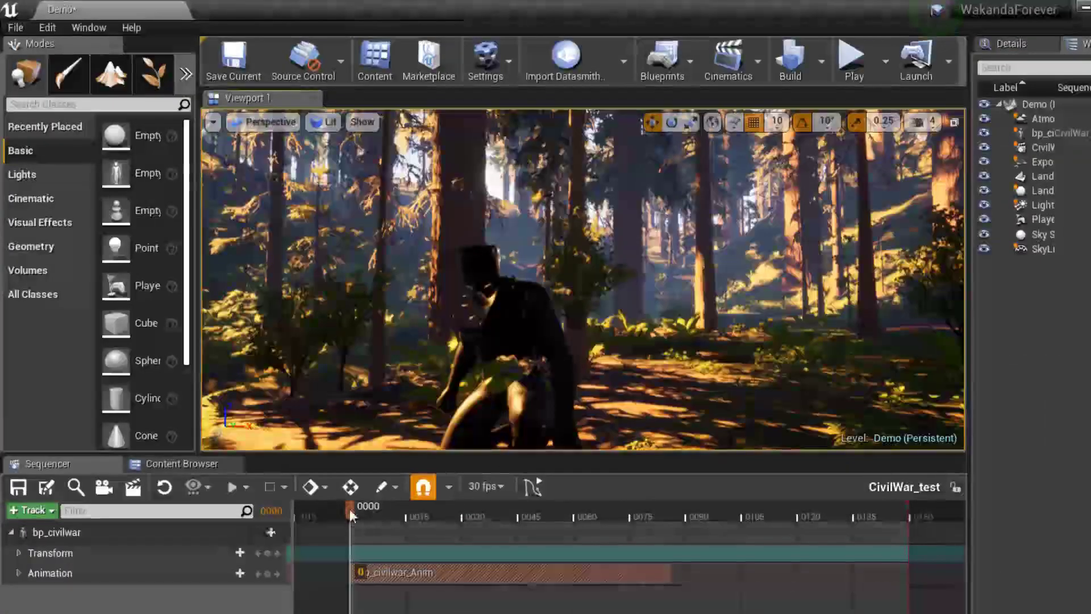
{"action": "left_click_drag", "start_coordinate": [350, 509], "coordinate": [664, 506]}
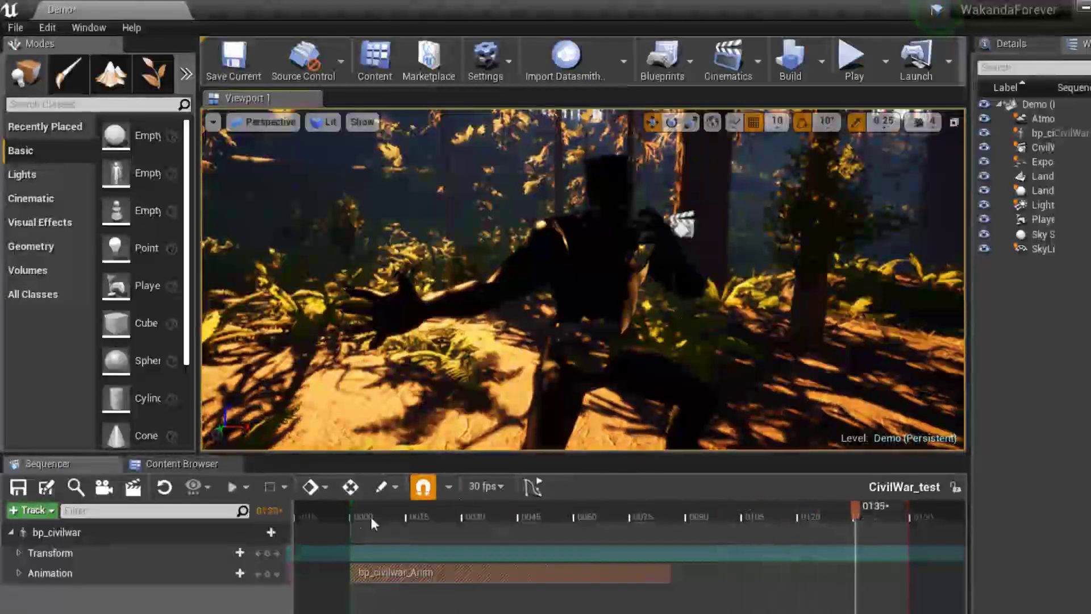
{"action": "left_click_drag", "start_coordinate": [370, 514], "coordinate": [353, 509]}
{"action": "right_click_drag", "start_coordinate": [559, 417], "coordinate": [539, 381]}
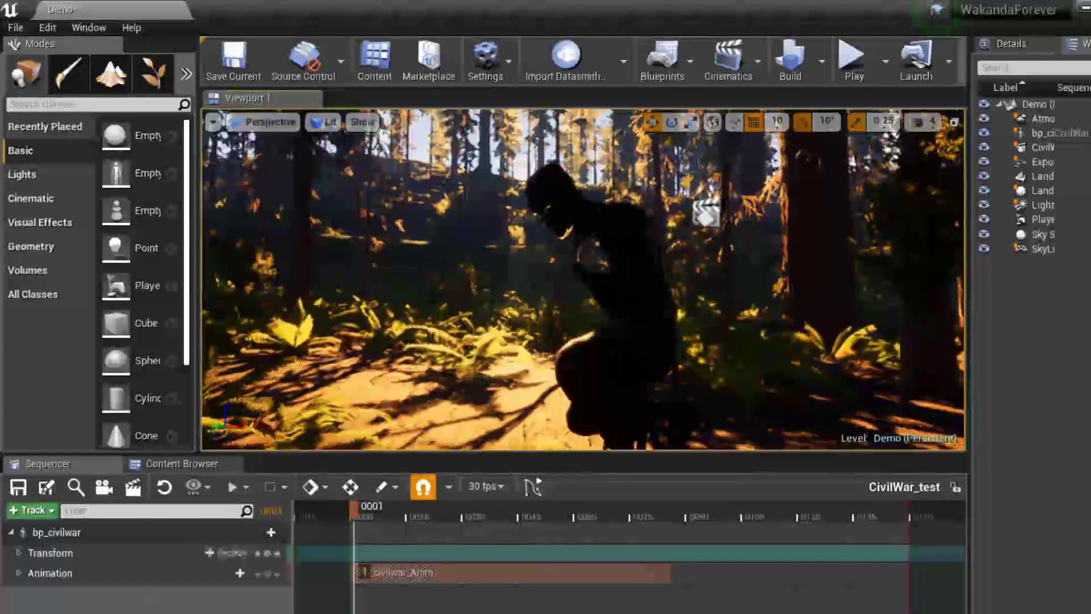
{"action": "key", "text": "space"}
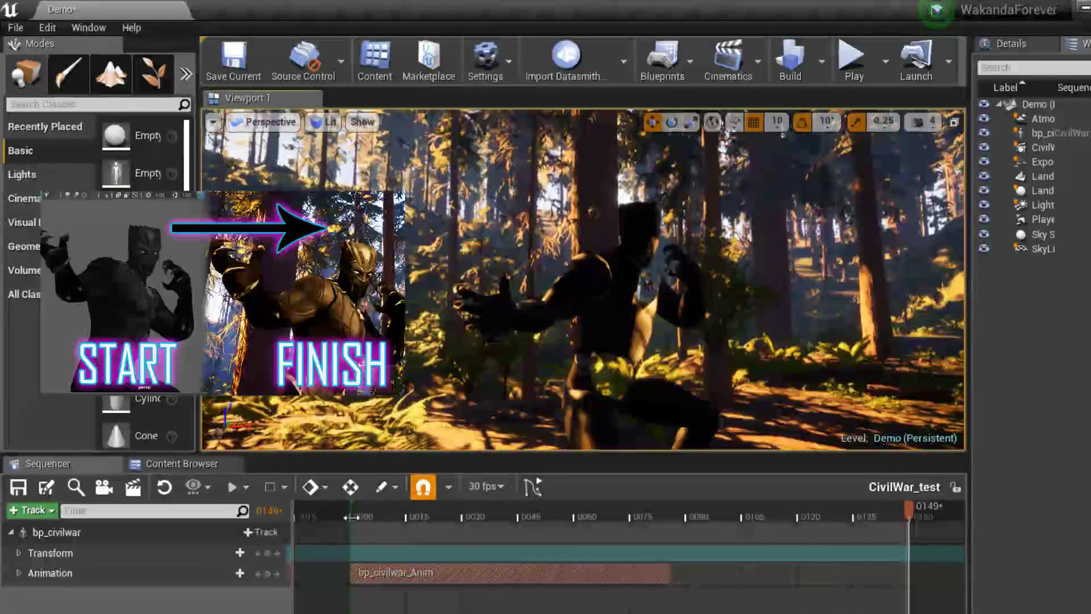
Select the bp_civilwar track at frame 69 and show the assets in the BlackPanther folder
{"action": "left_click", "coordinate": [370, 513]}
{"action": "left_click_drag", "start_coordinate": [370, 512], "coordinate": [608, 507]}
{"action": "left_click", "coordinate": [94, 531]}
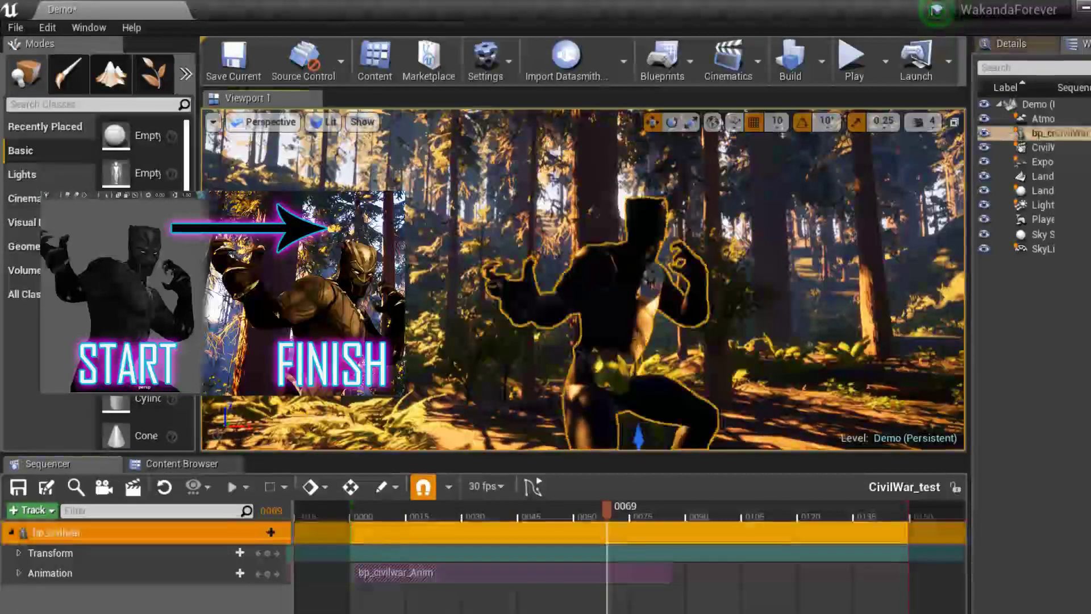
{"action": "left_click", "coordinate": [182, 464]}
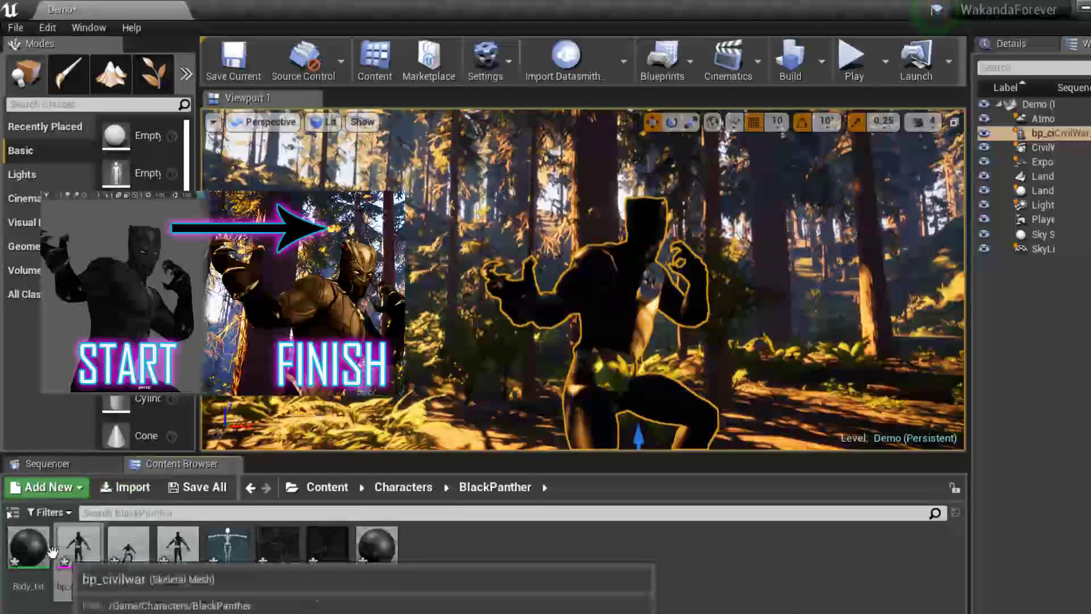